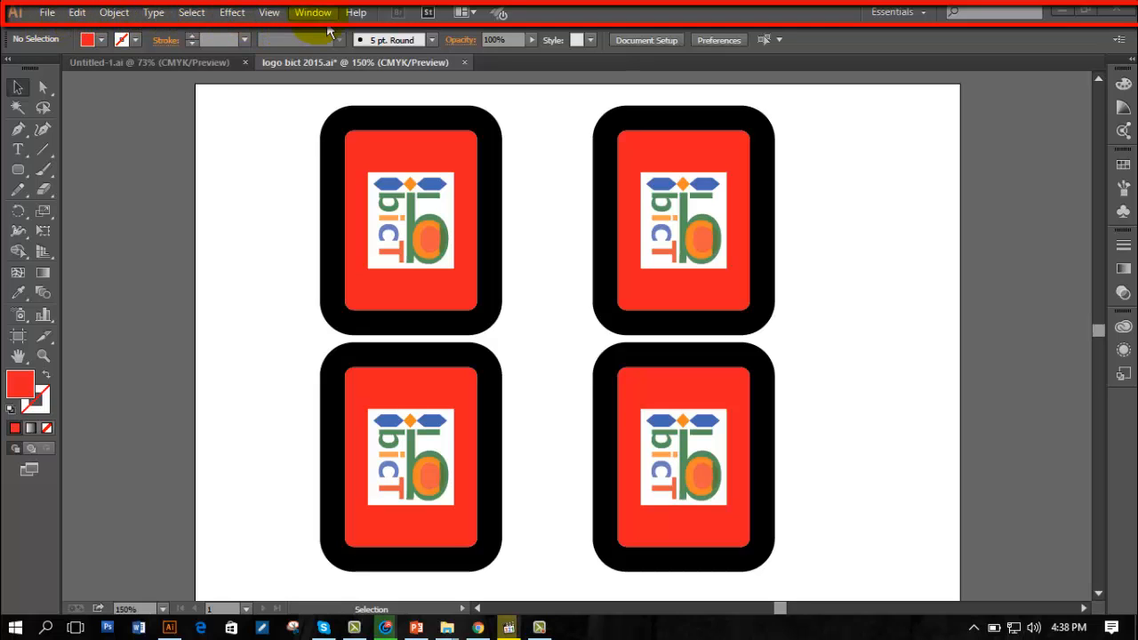
click(49, 14)
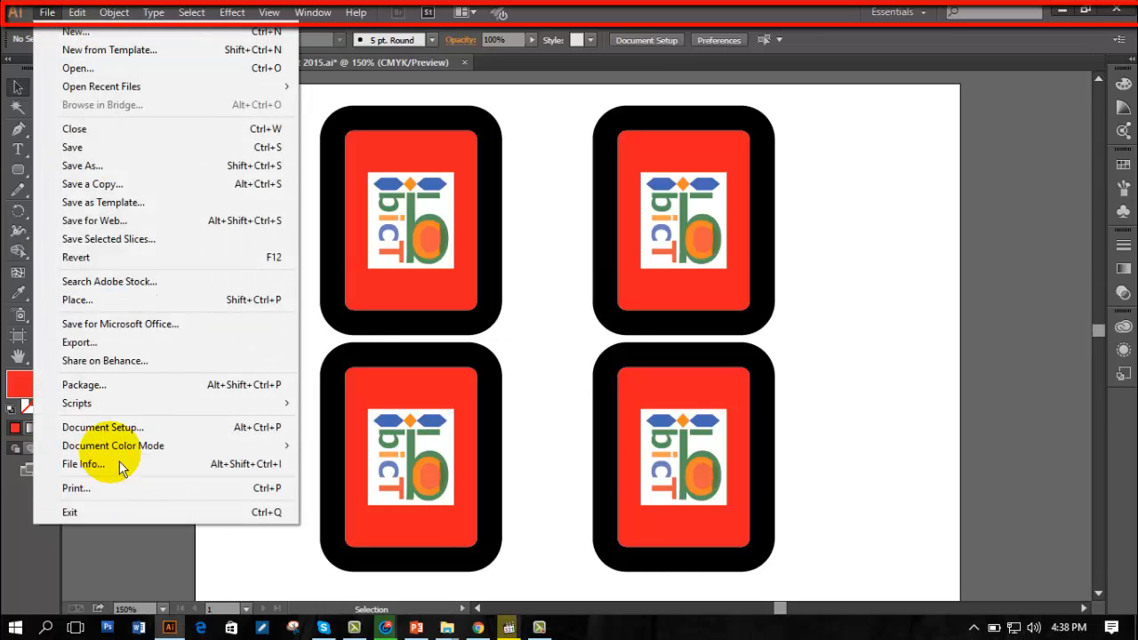
click(78, 13)
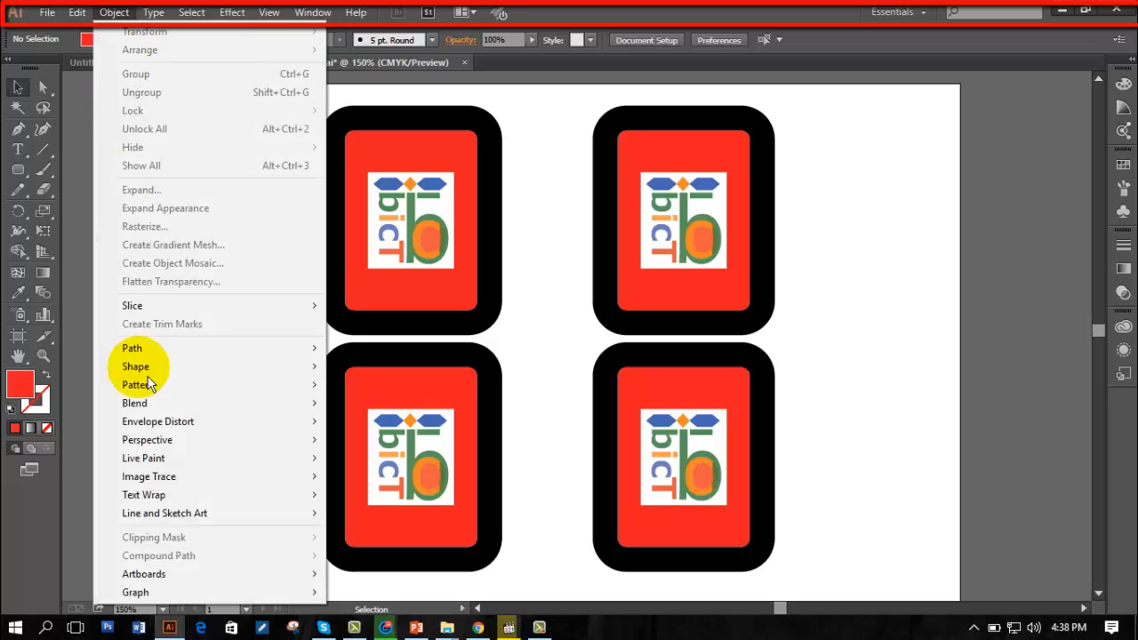
mouse_move(164, 16)
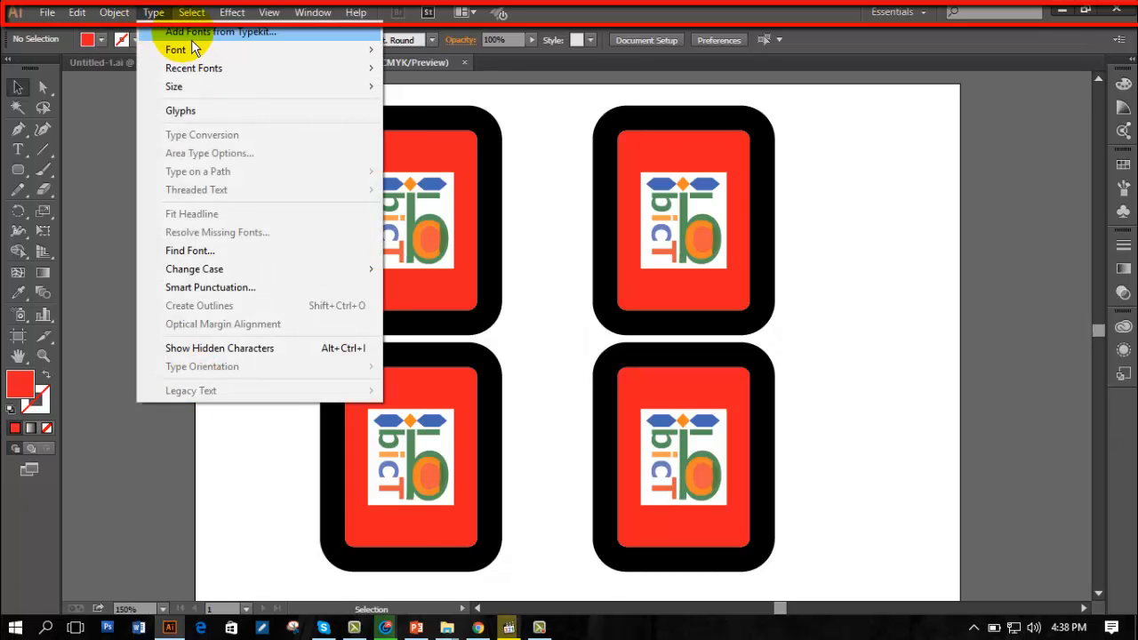
mouse_move(254, 29)
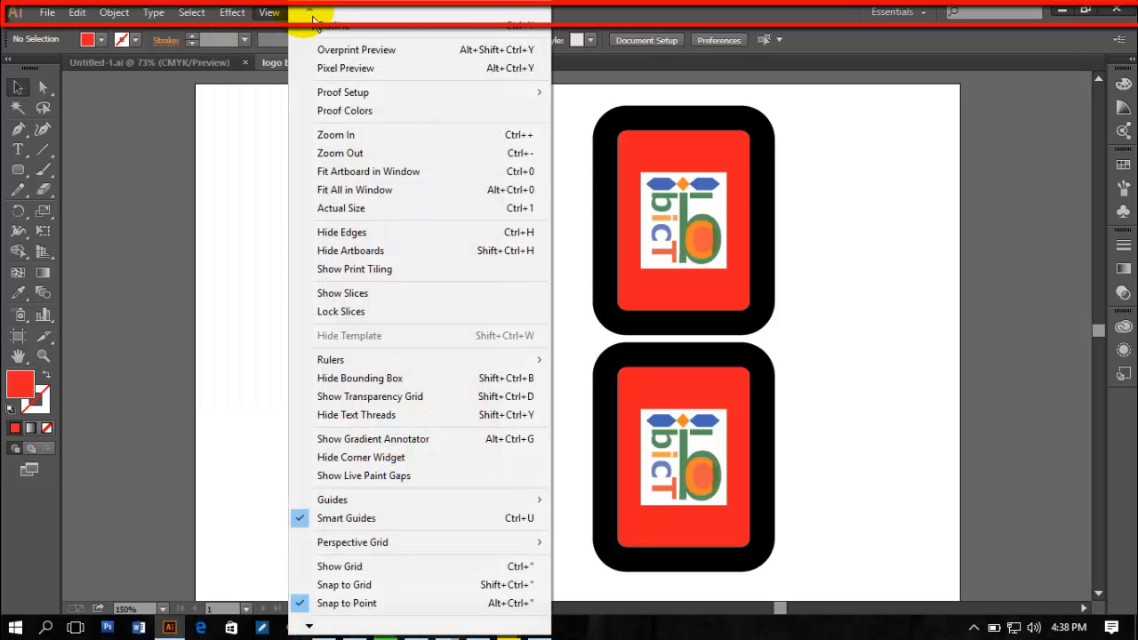
click(705, 16)
click(313, 13)
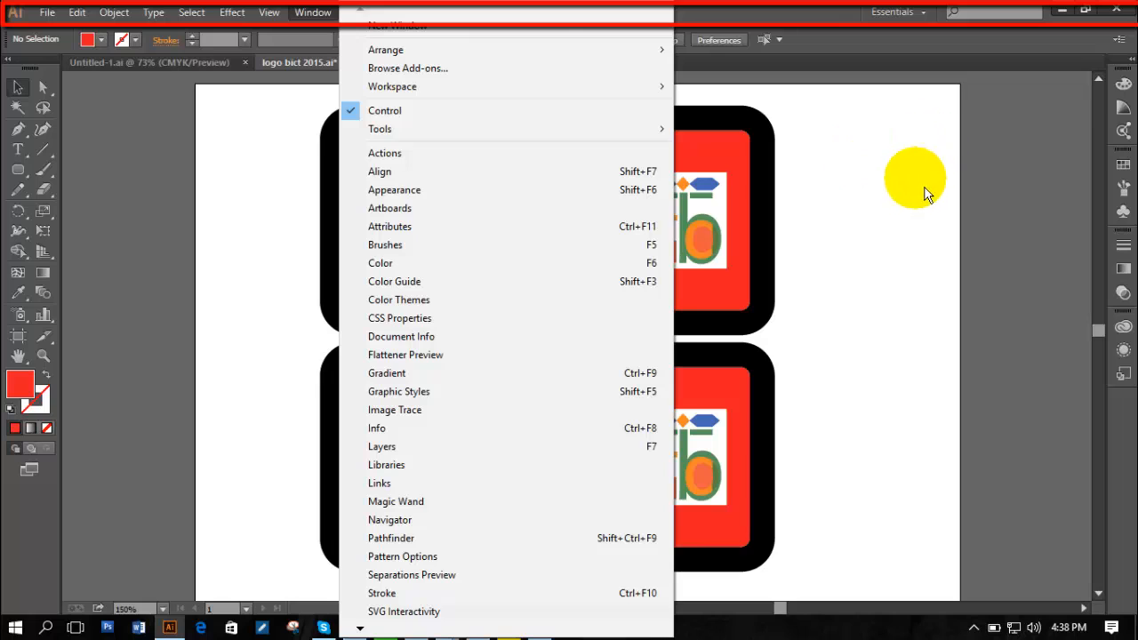
click(1061, 58)
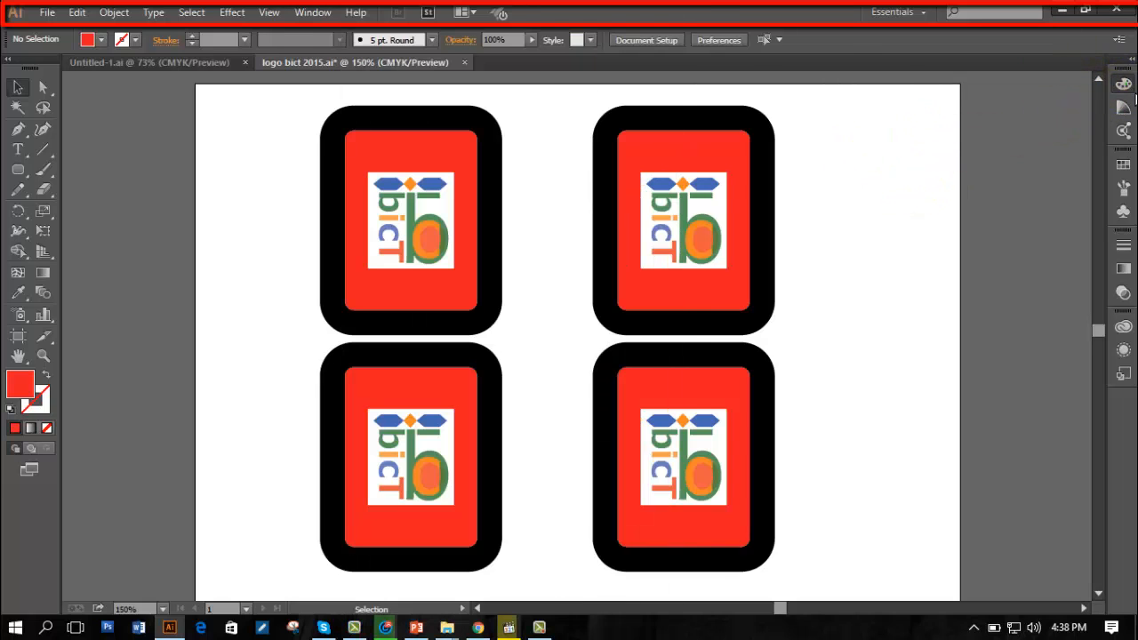
Look through the Color, Color Guide, Swatches, Brushes, Symbols, Gradient and Transparency options.
click(1123, 84)
click(1123, 108)
click(1123, 108)
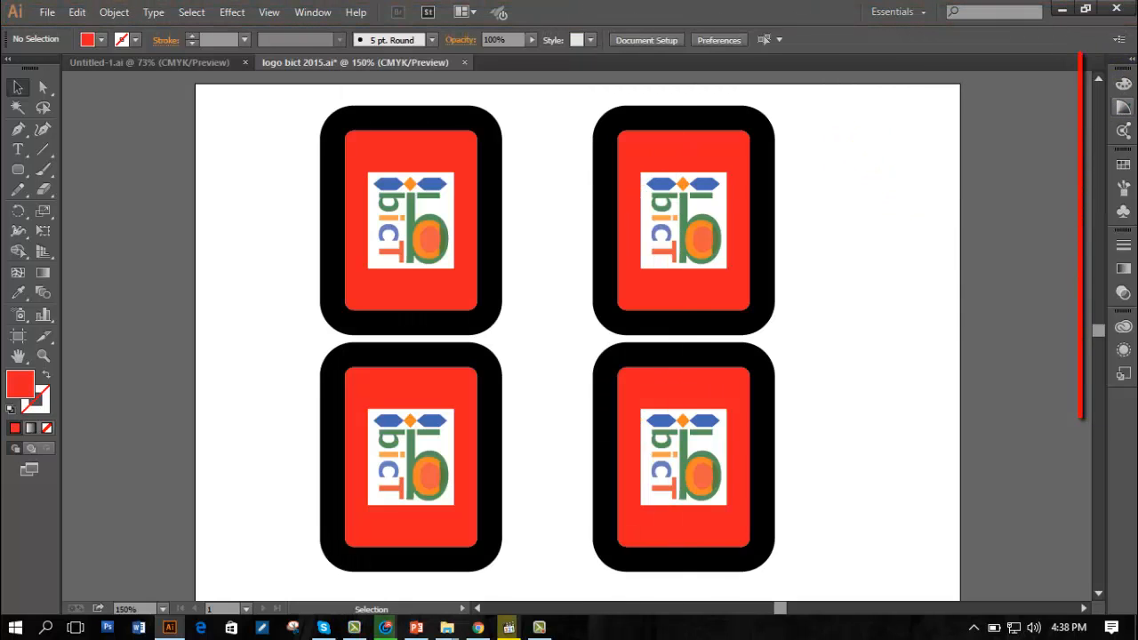
click(1124, 165)
click(1124, 165)
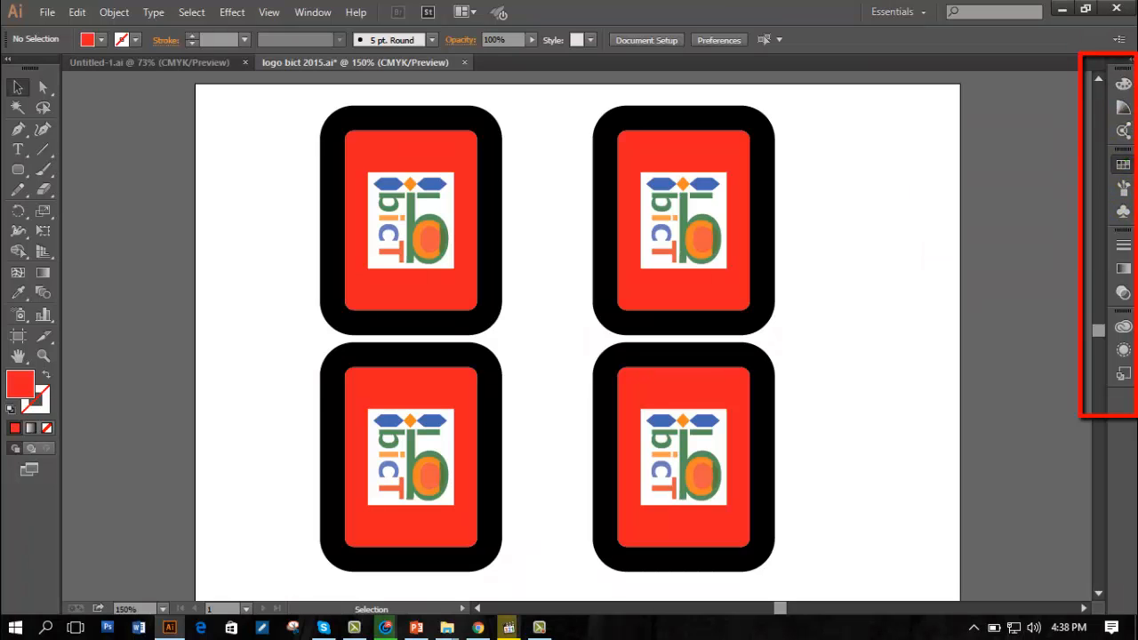
click(1123, 188)
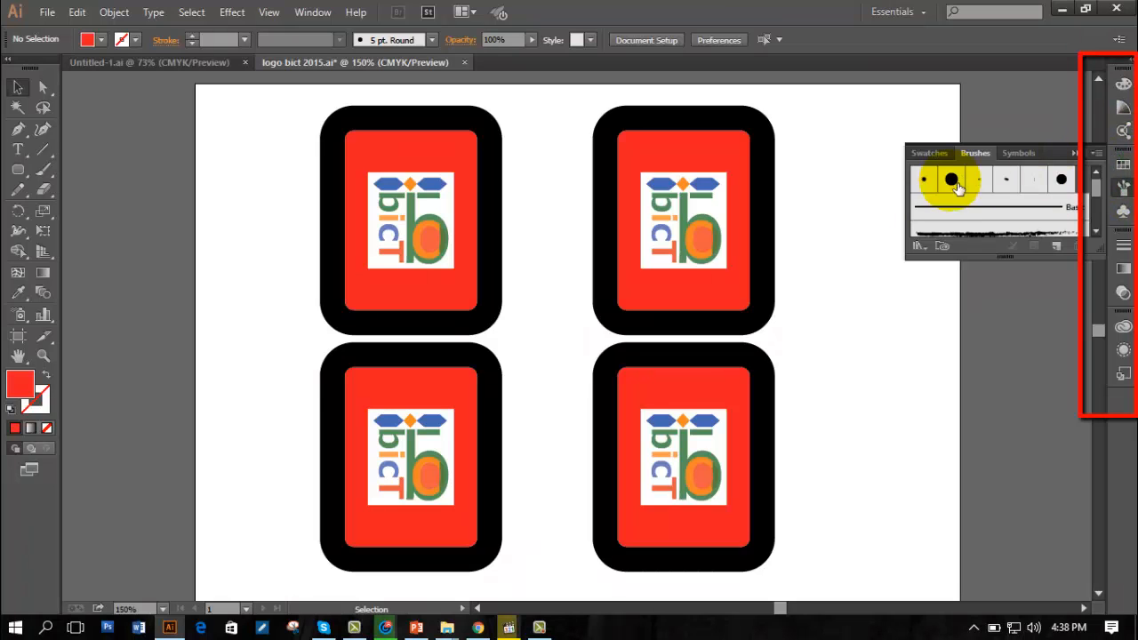
click(929, 153)
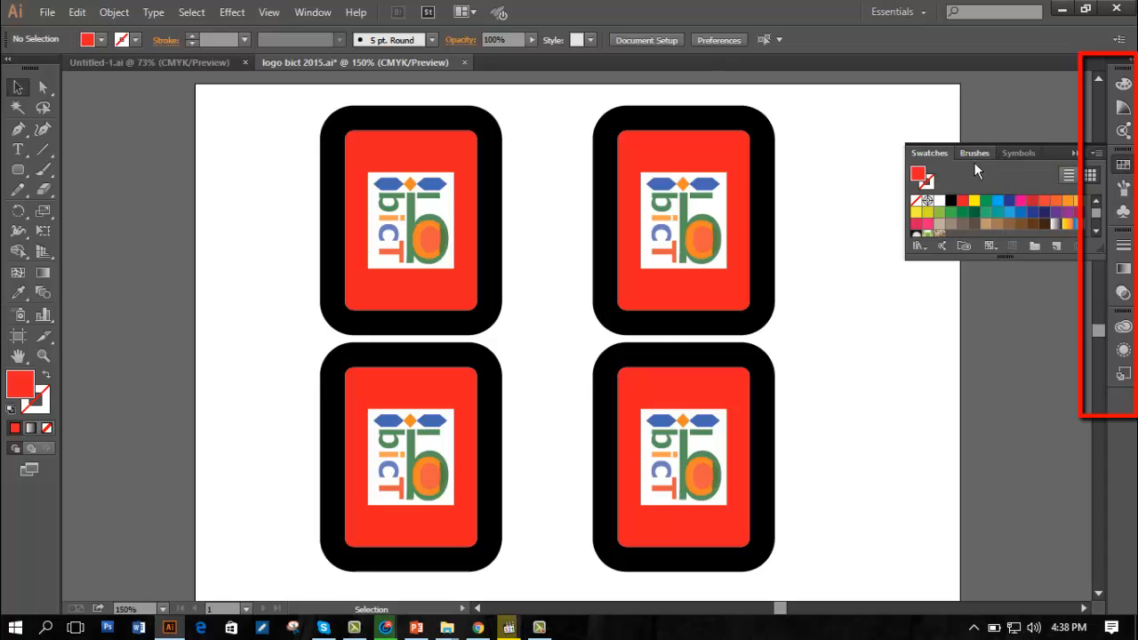
click(976, 153)
click(1019, 153)
click(1073, 155)
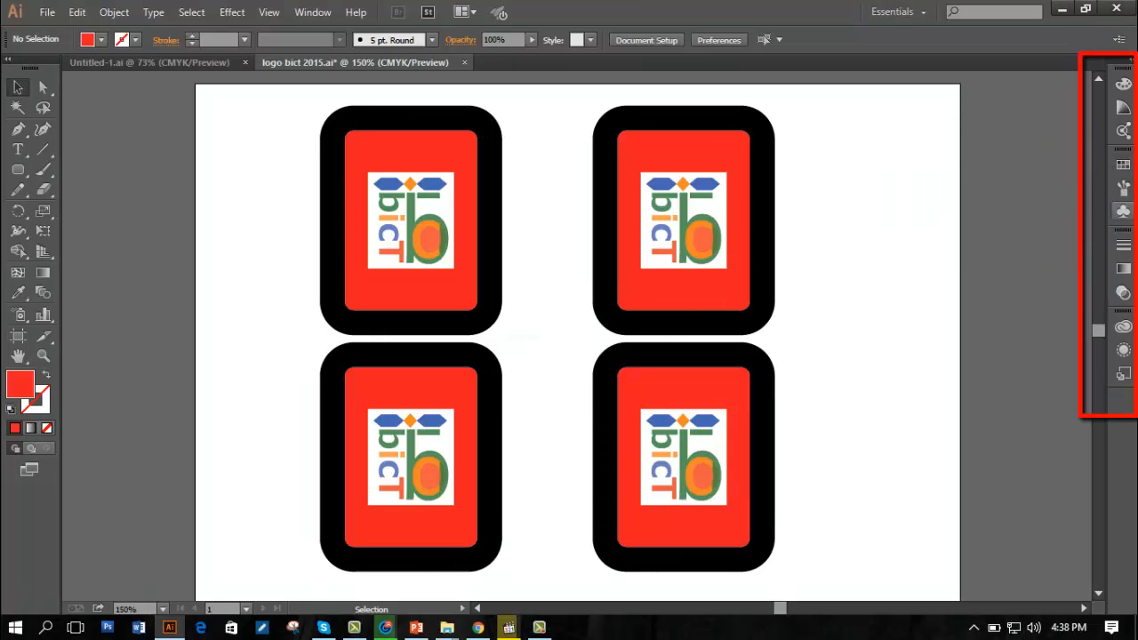
click(1123, 211)
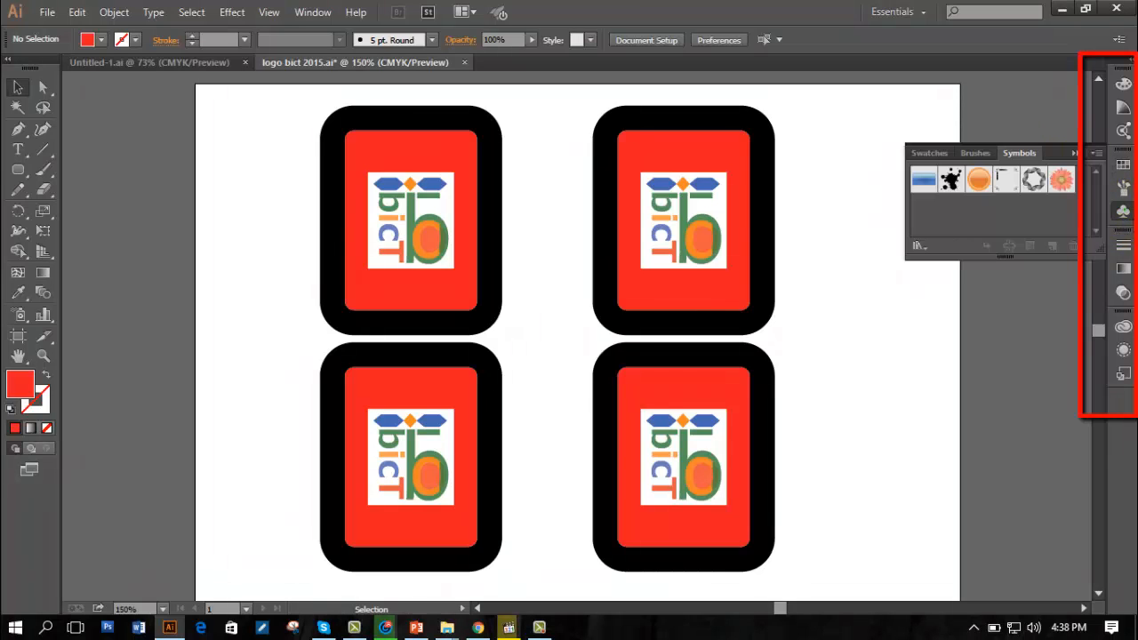
click(1122, 211)
click(1124, 270)
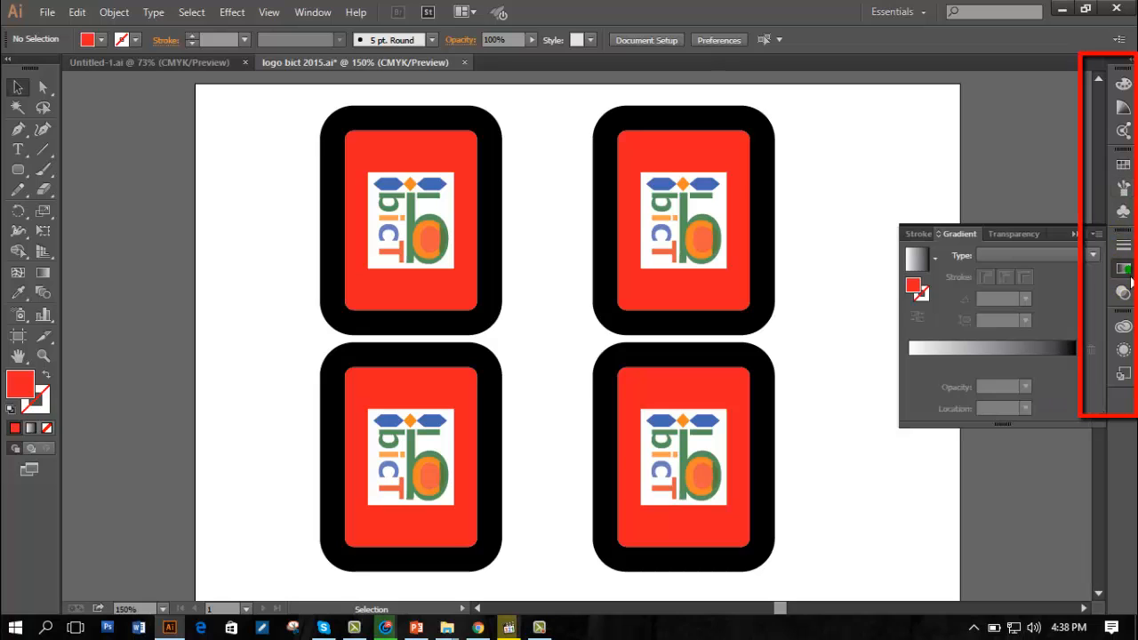
click(1128, 274)
click(1123, 292)
click(1123, 292)
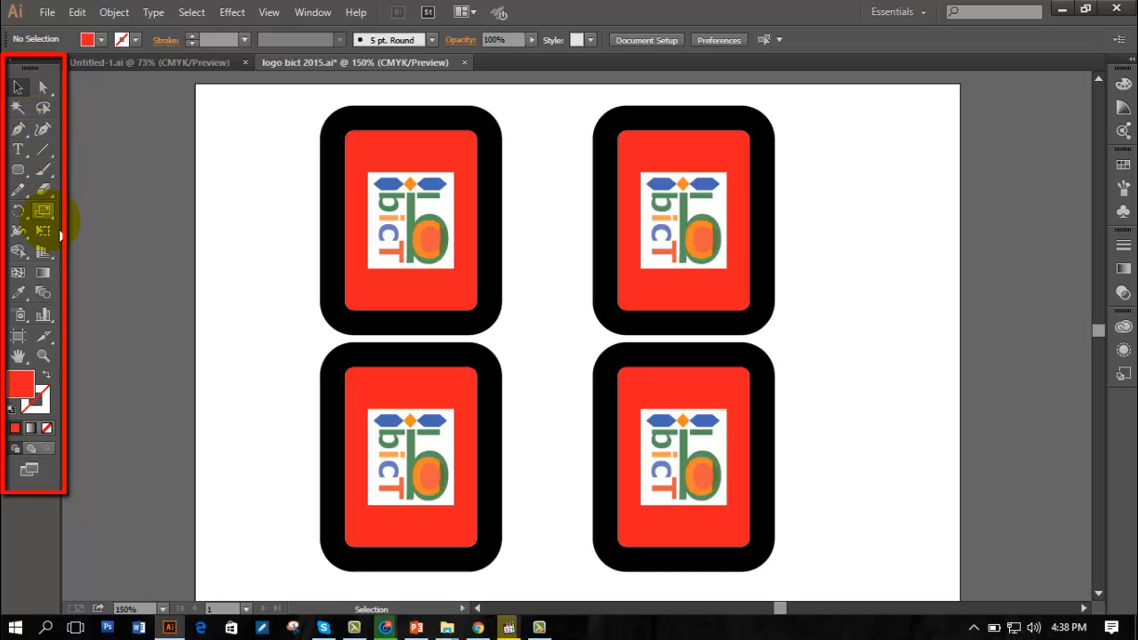
click(53, 94)
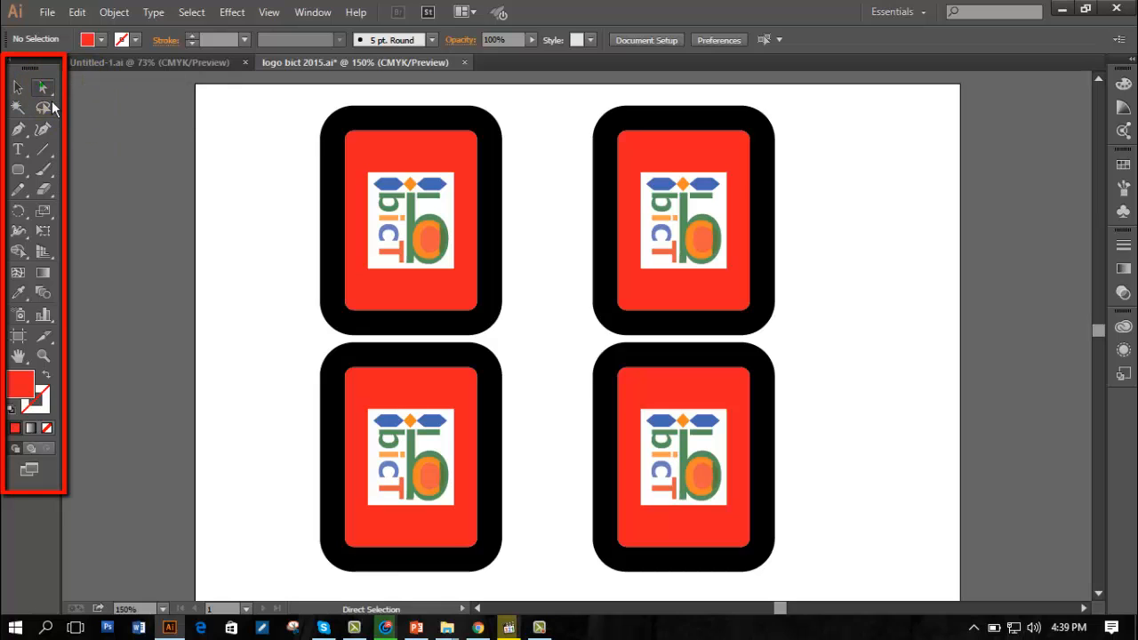
click(19, 129)
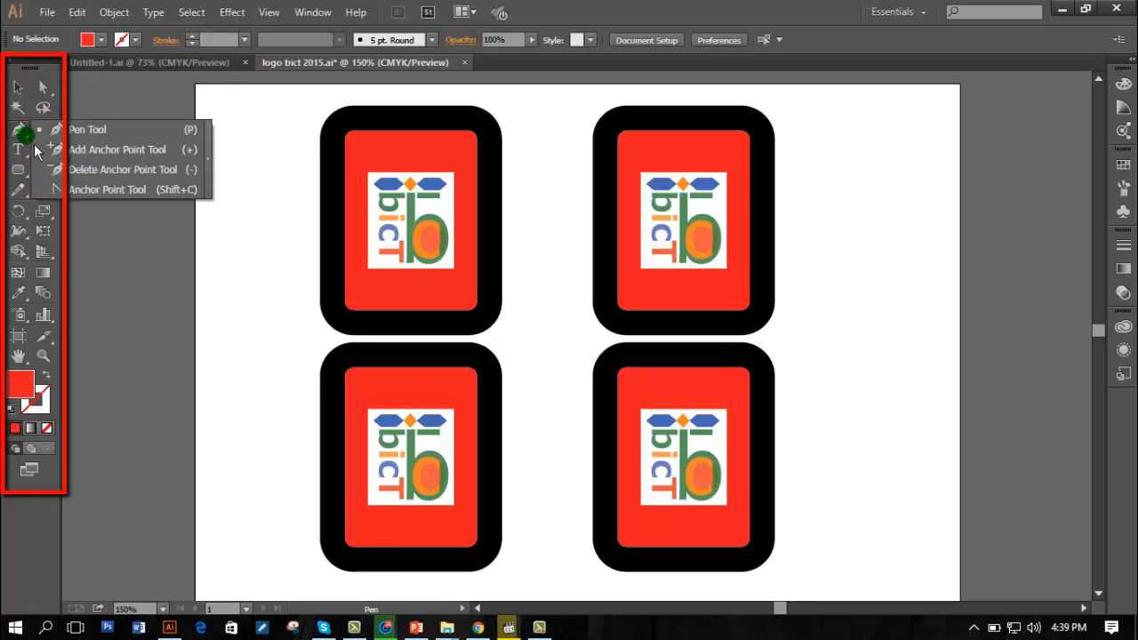
click(22, 135)
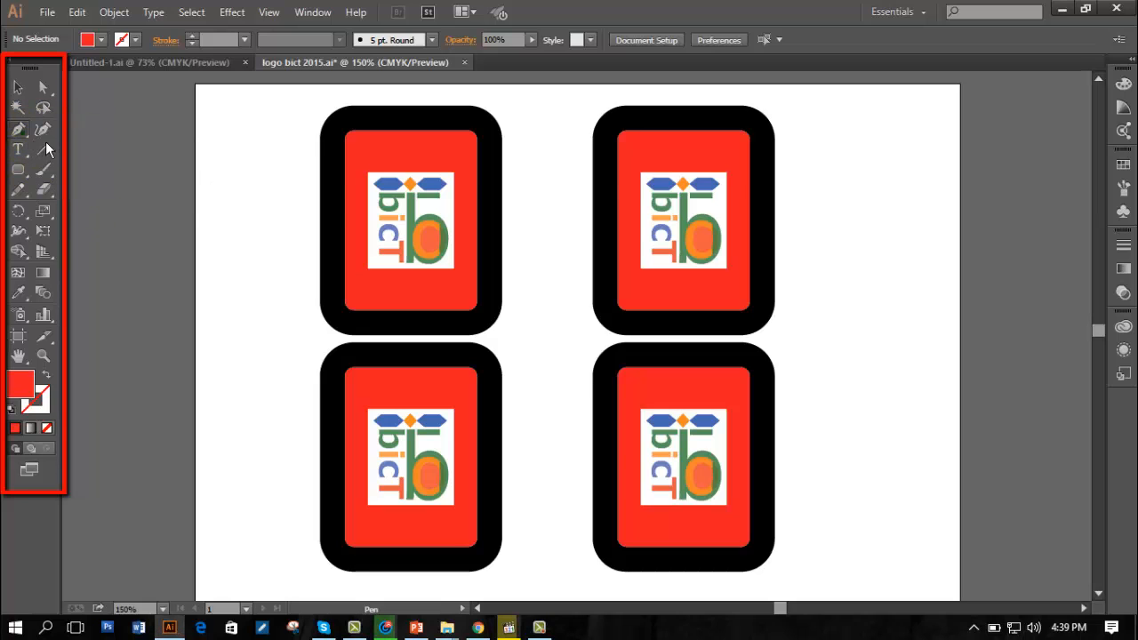
click(43, 276)
click(46, 274)
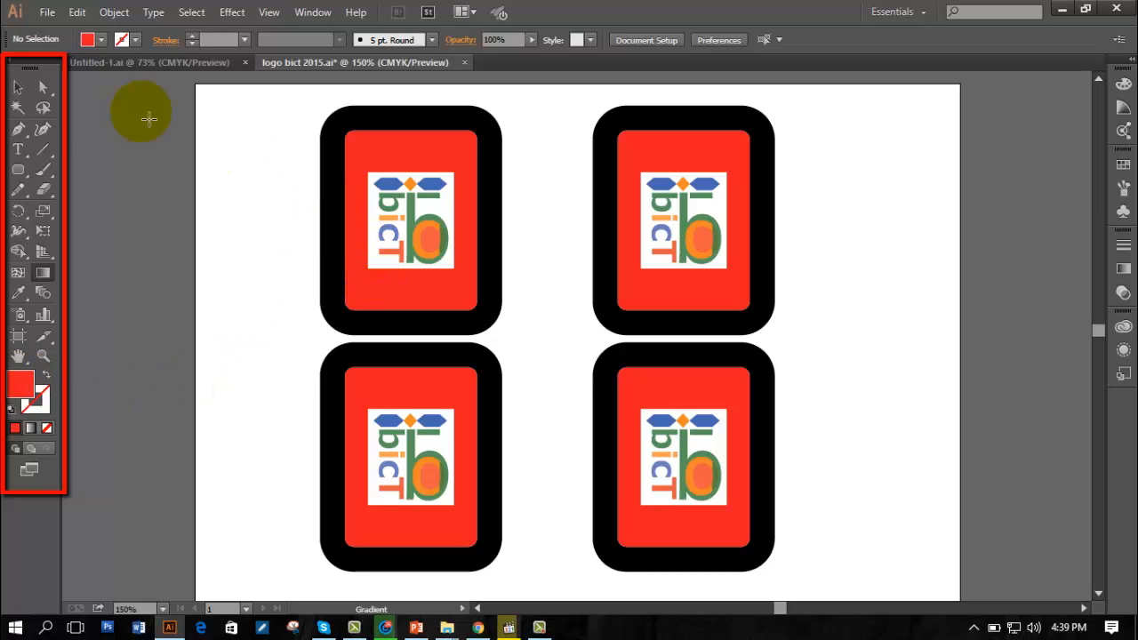
Set the fill of the upper-left rounded rectangle to orange-yellow #edb20f.
click(18, 88)
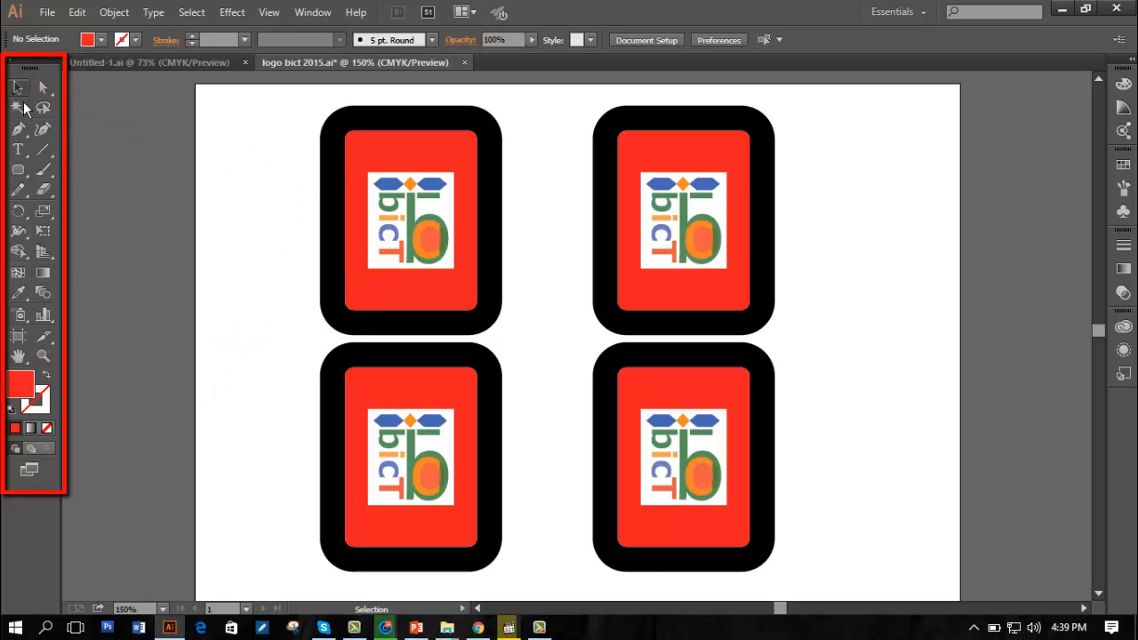
click(384, 292)
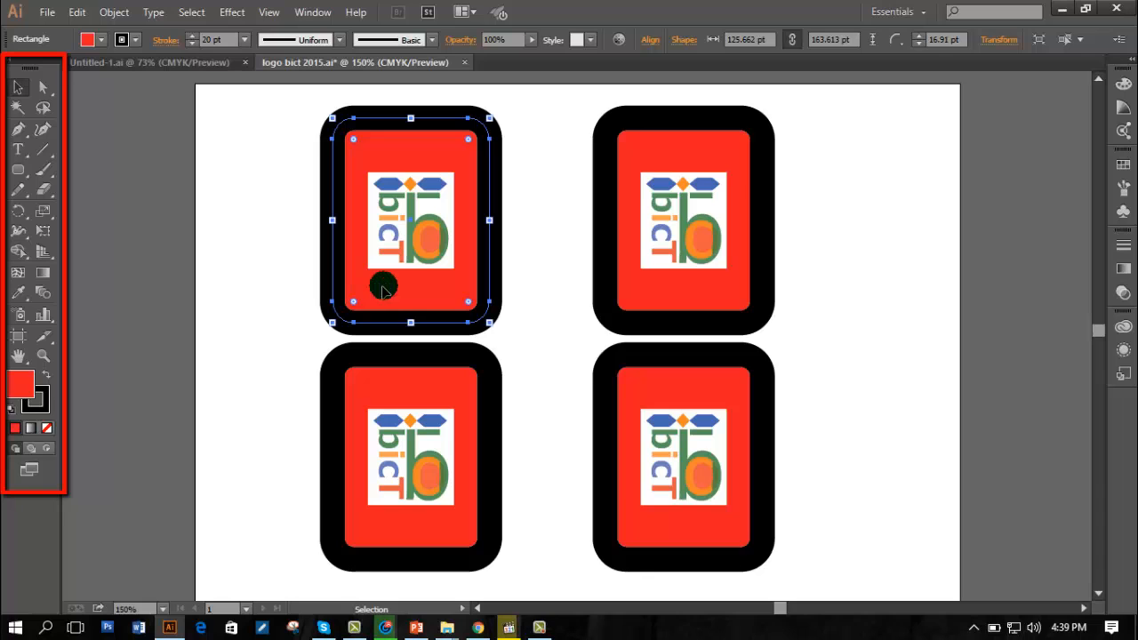
double_click(21, 385)
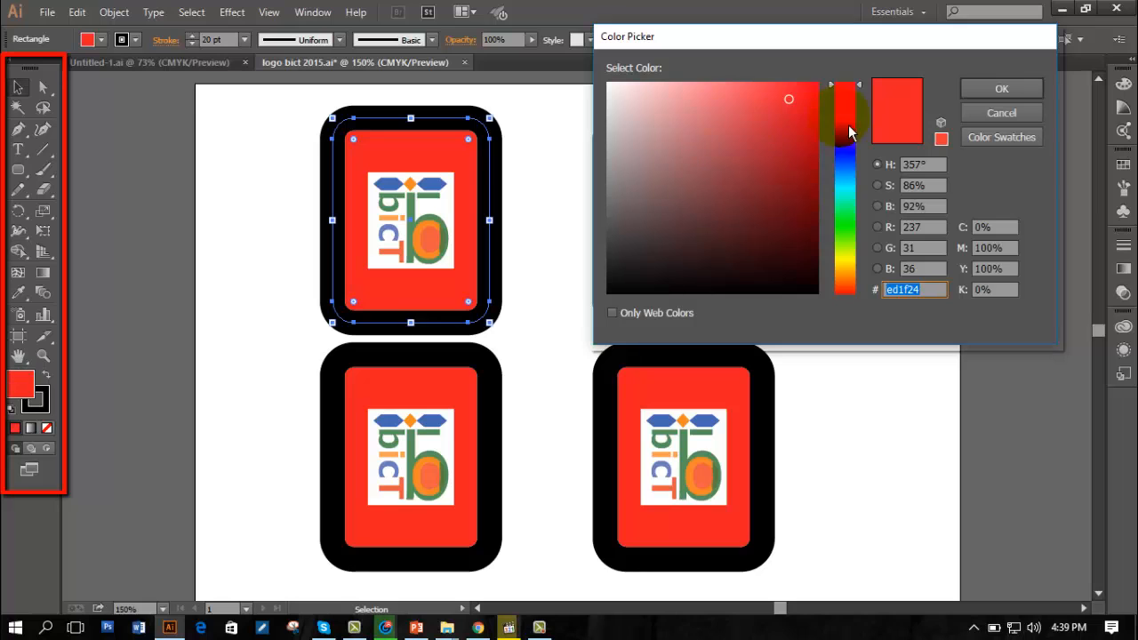
drag(848, 124, 850, 259)
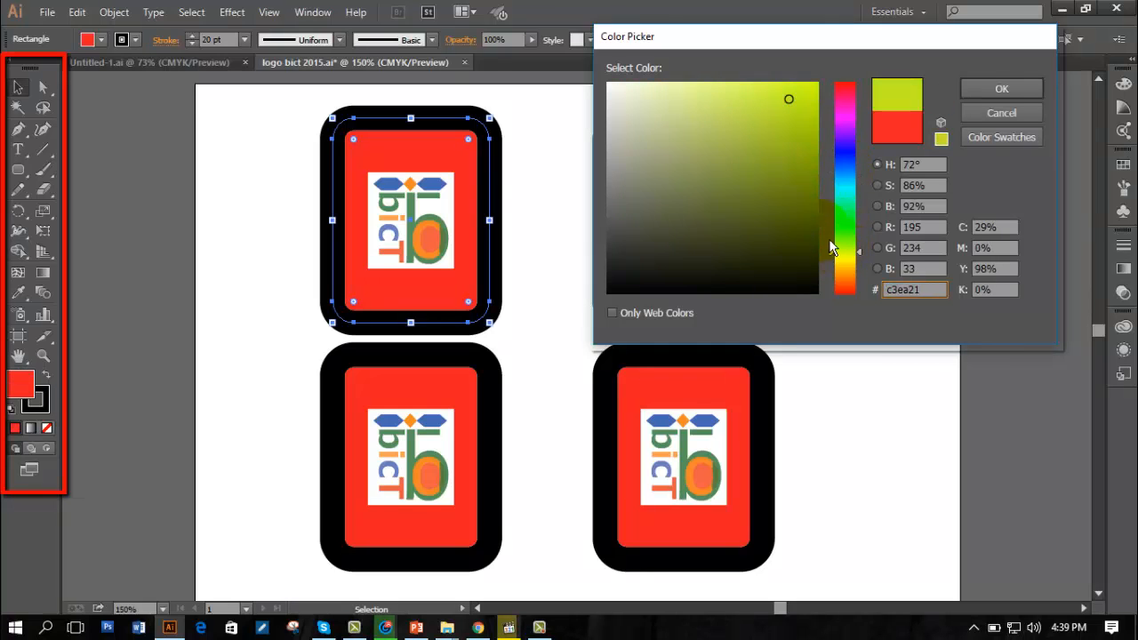
click(845, 267)
click(805, 97)
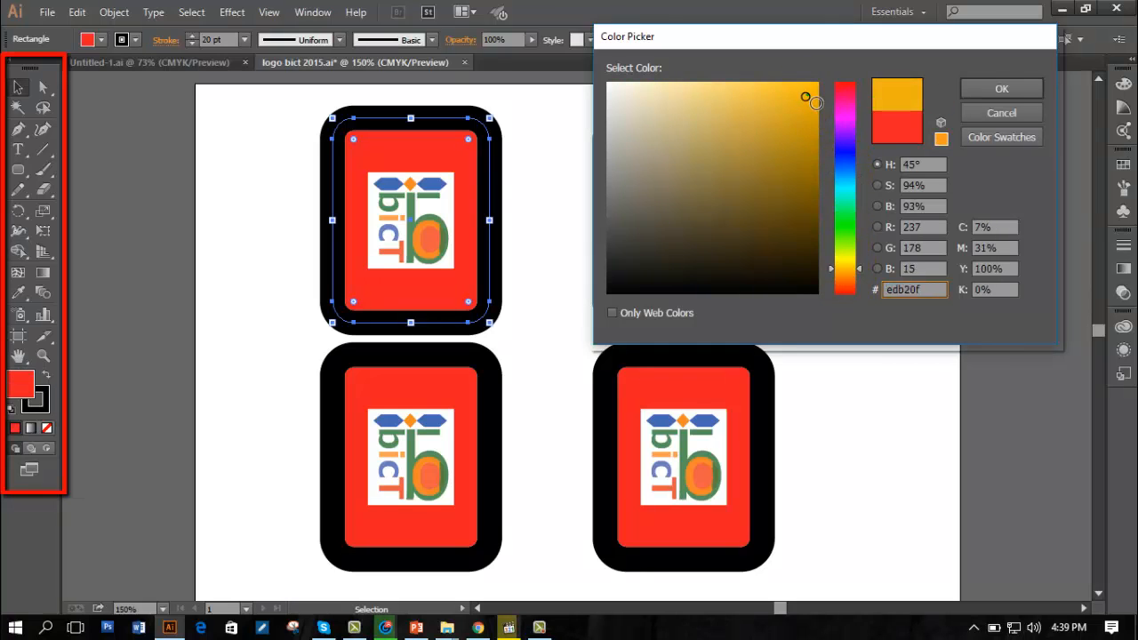
click(982, 95)
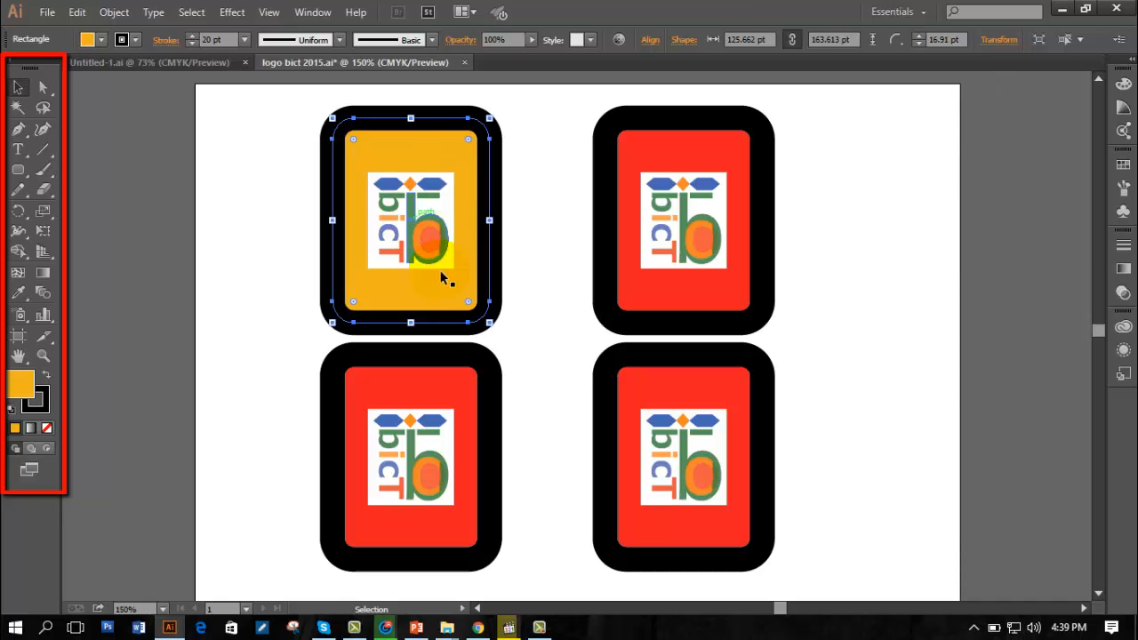
Set the stroke colour of the upper-left rounded rectangle to green #6ca007.
double_click(36, 400)
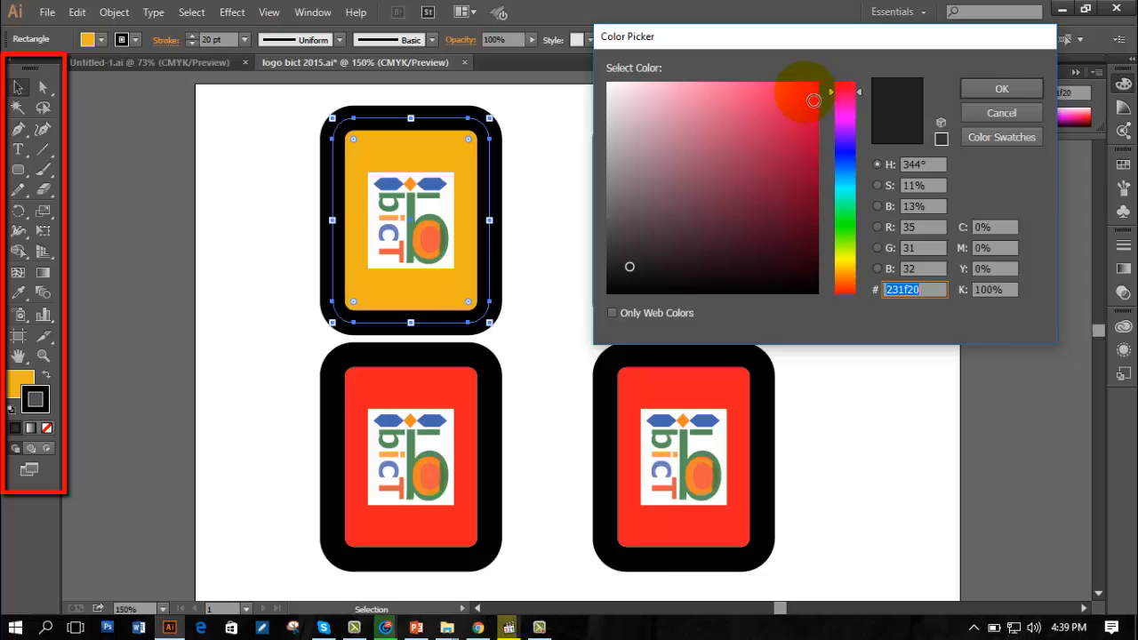
click(615, 86)
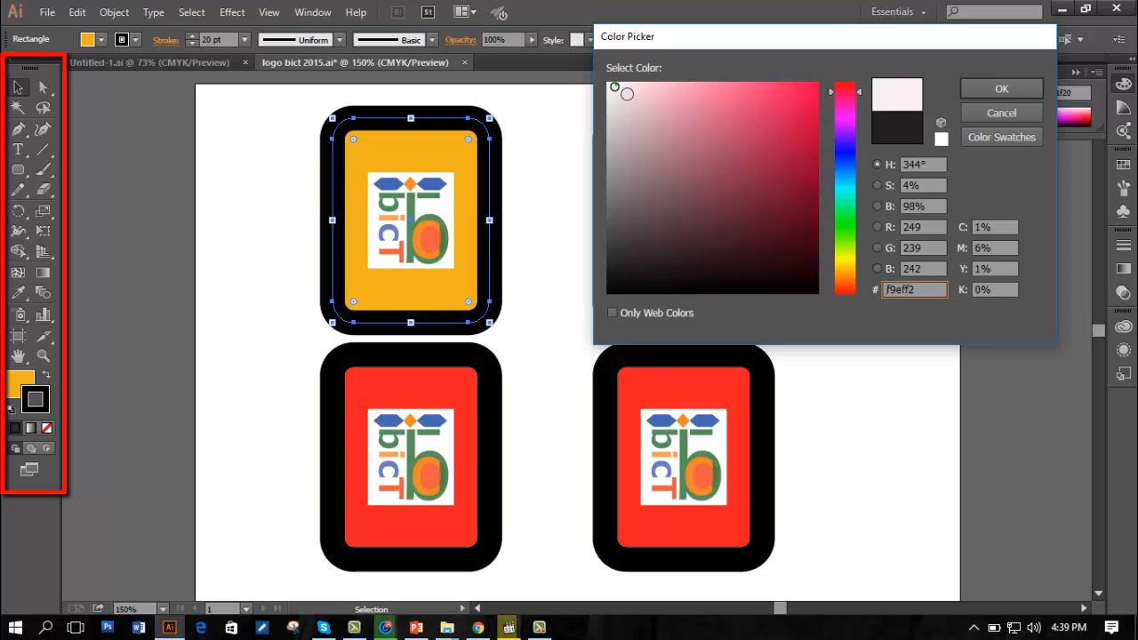
click(844, 247)
click(809, 161)
click(999, 90)
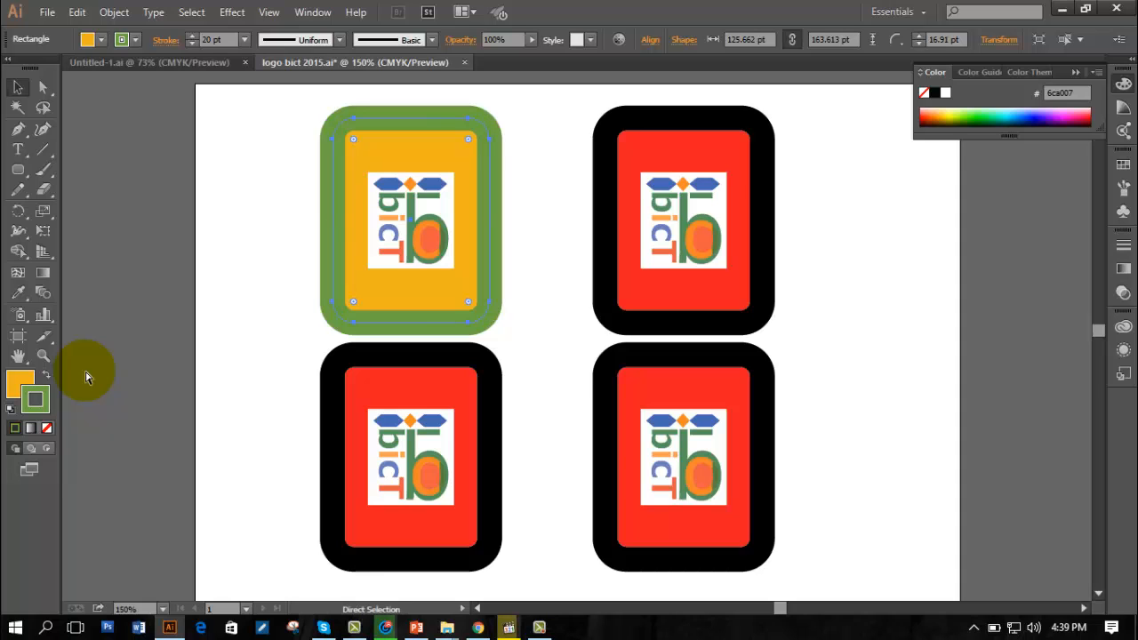
Undo the stroke and fill colour changes on the upper-left rounded rectangle.
key(ctrl+z)
key(ctrl+z)
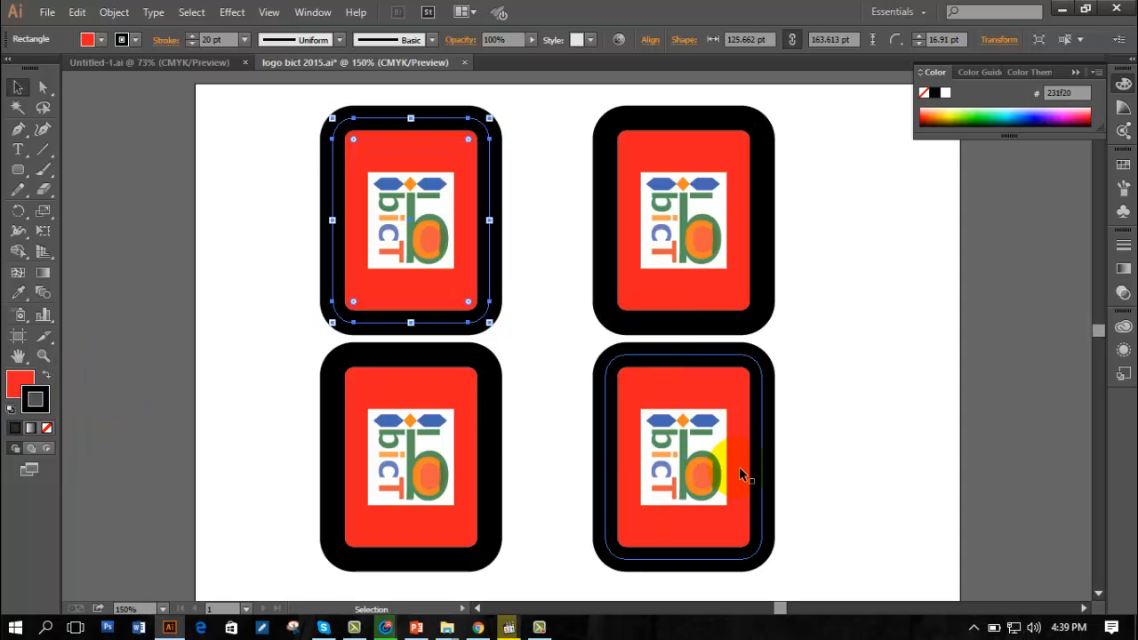
Try a bright pinkish-red stroke on the lower-right rounded rectangle, undo it and deselect the shape.
click(738, 467)
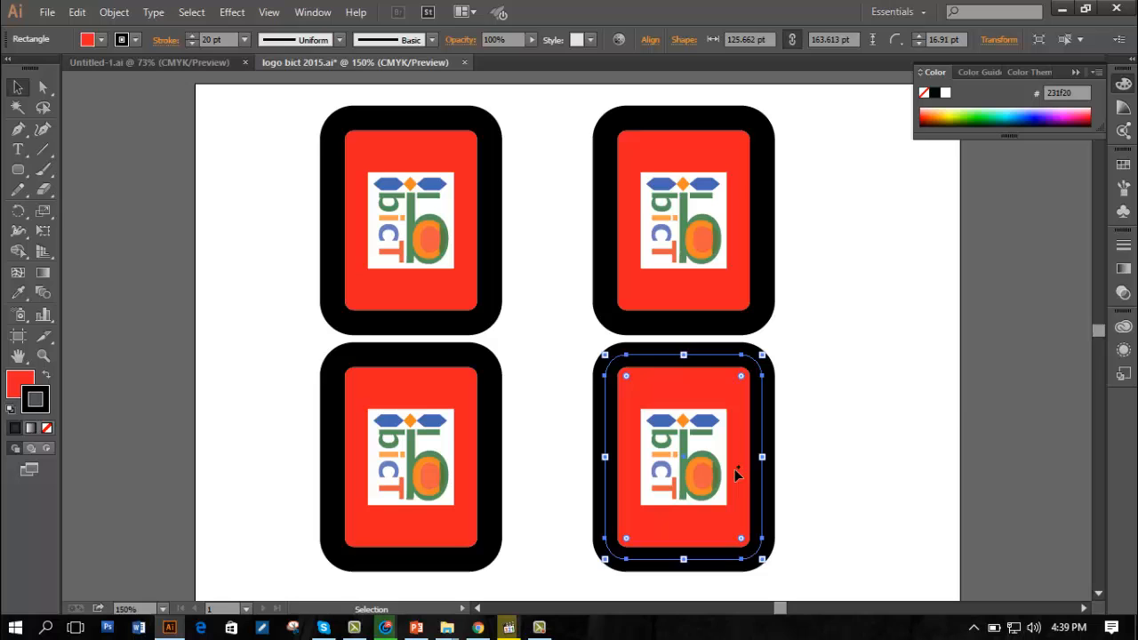
double_click(34, 400)
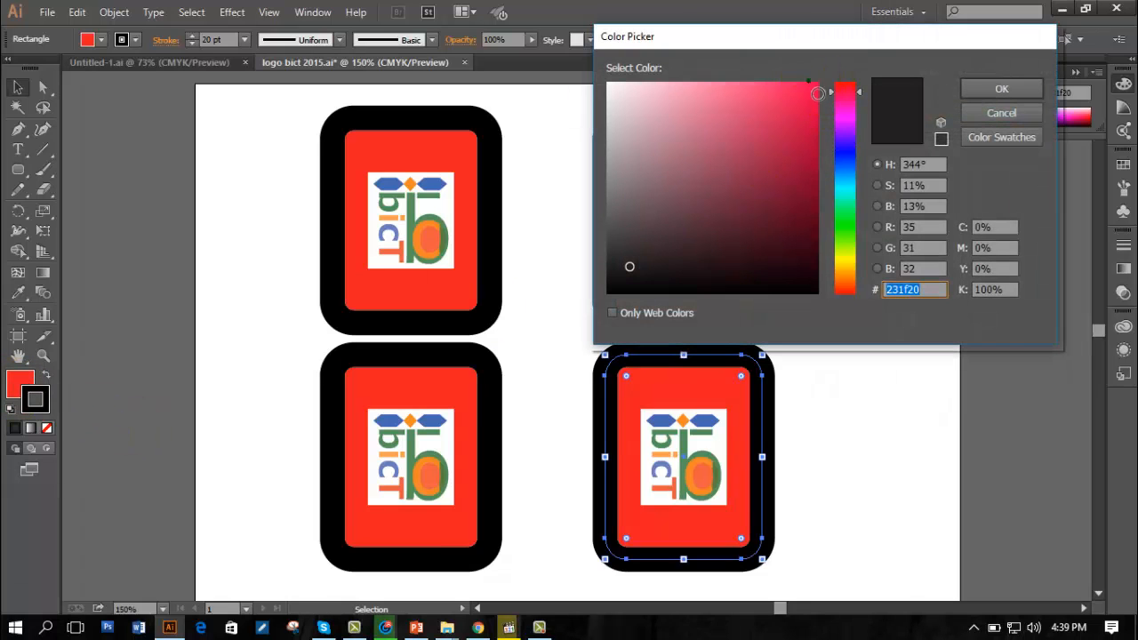
click(818, 92)
click(987, 93)
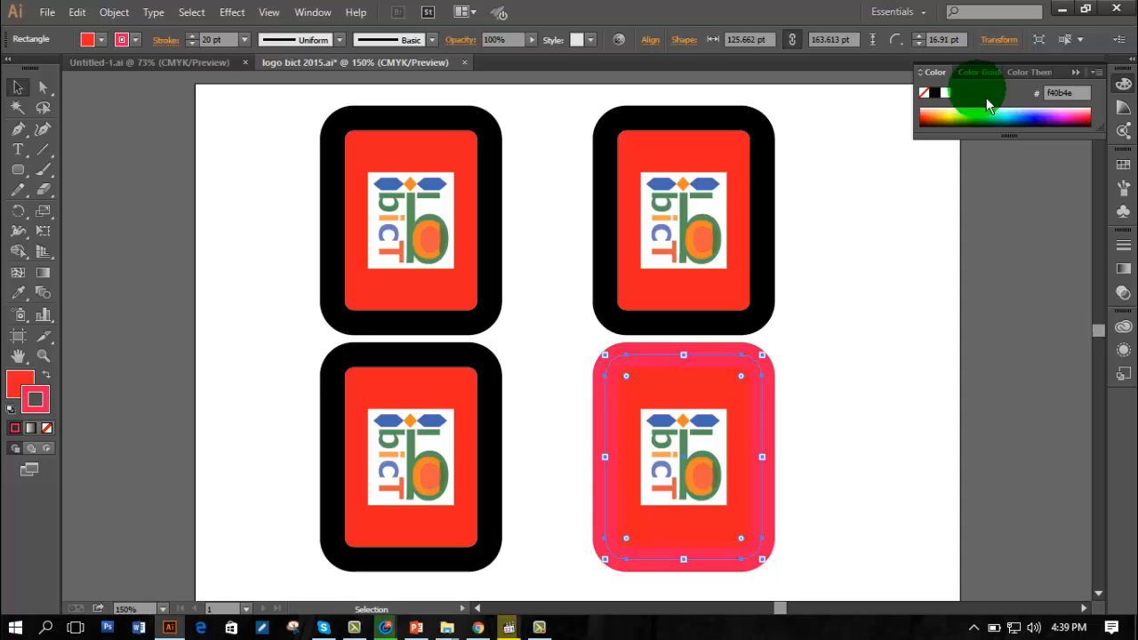
key(ctrl+z)
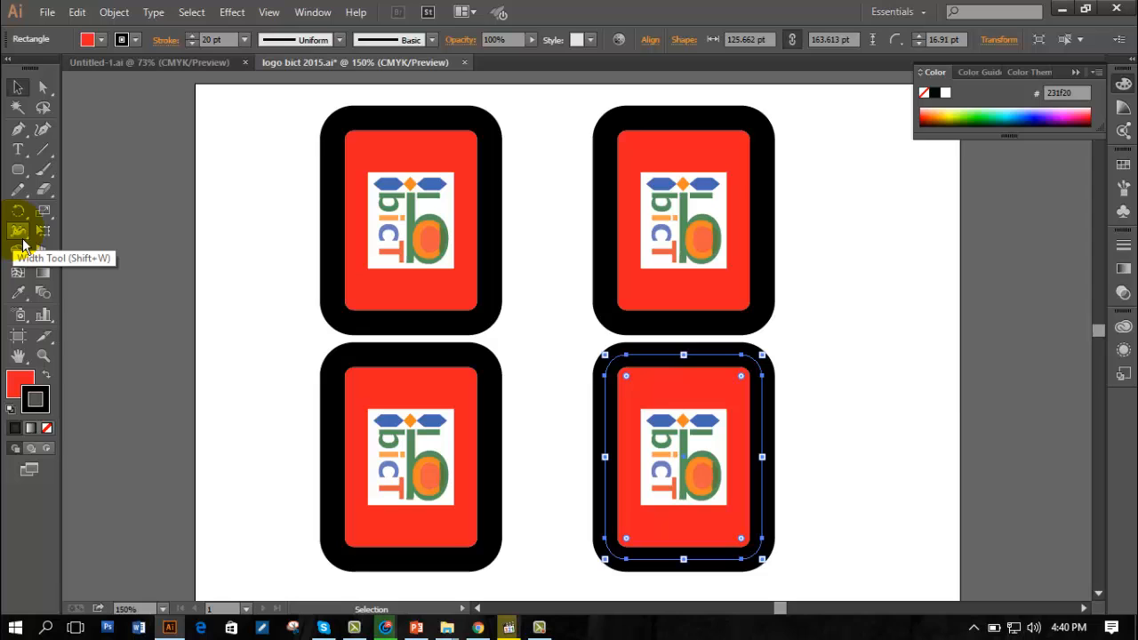
click(946, 339)
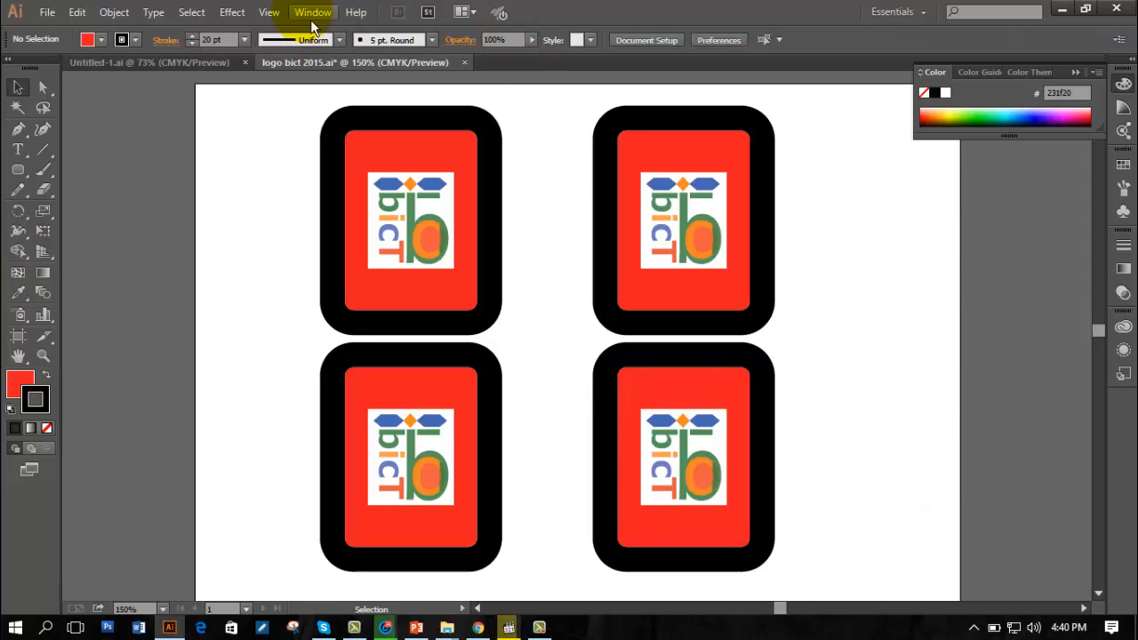
Show the rulers and the layout grid in the logo document.
click(272, 16)
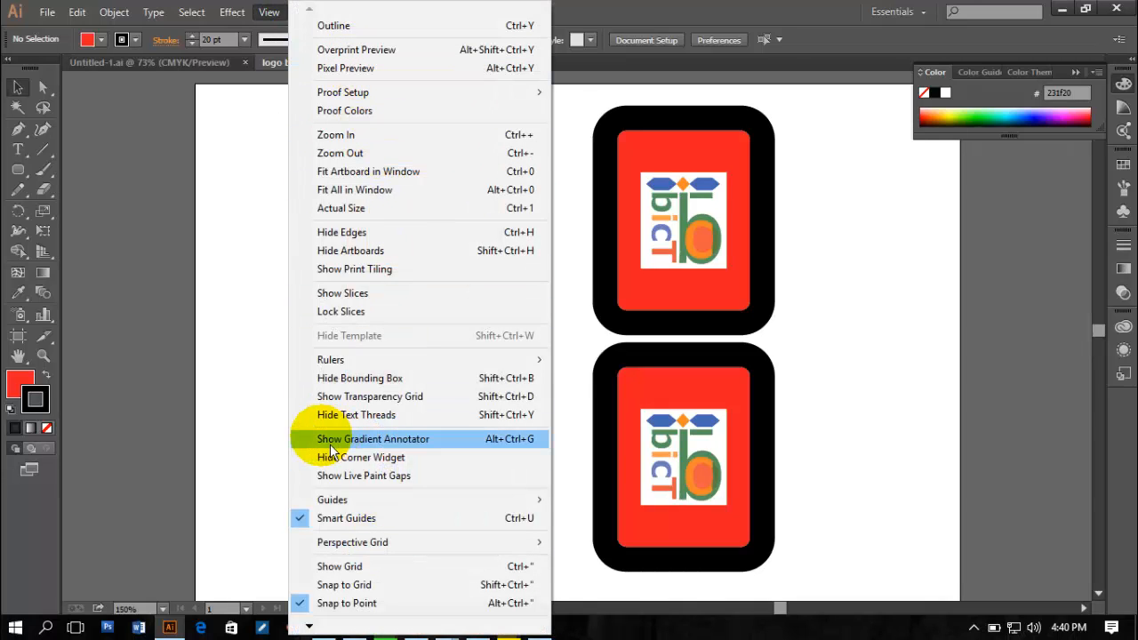
mouse_move(353, 366)
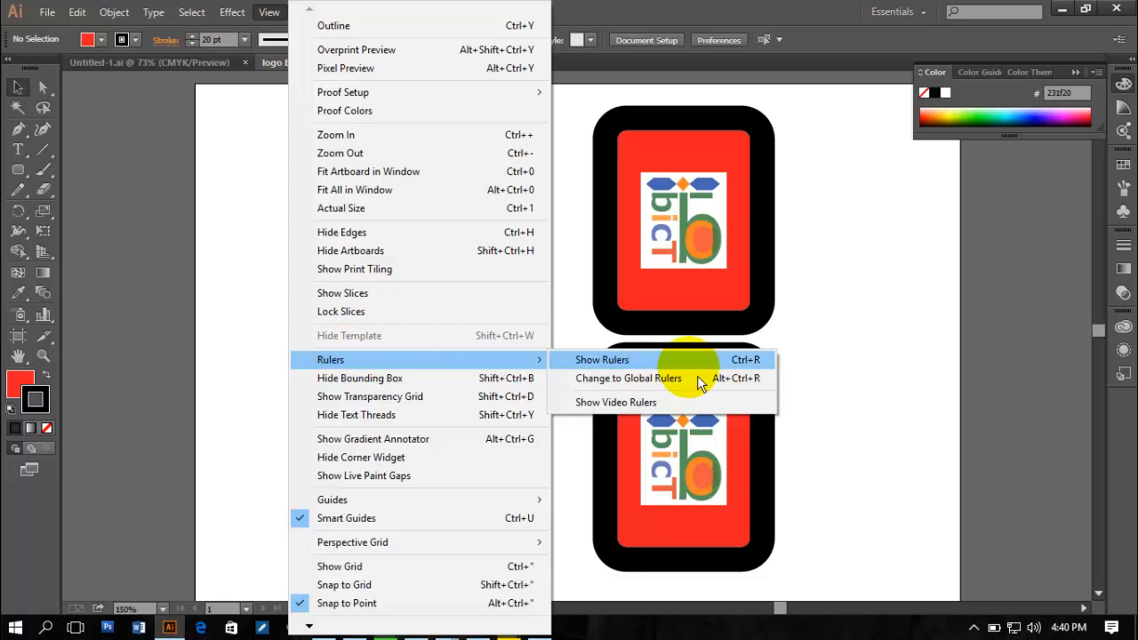
click(644, 361)
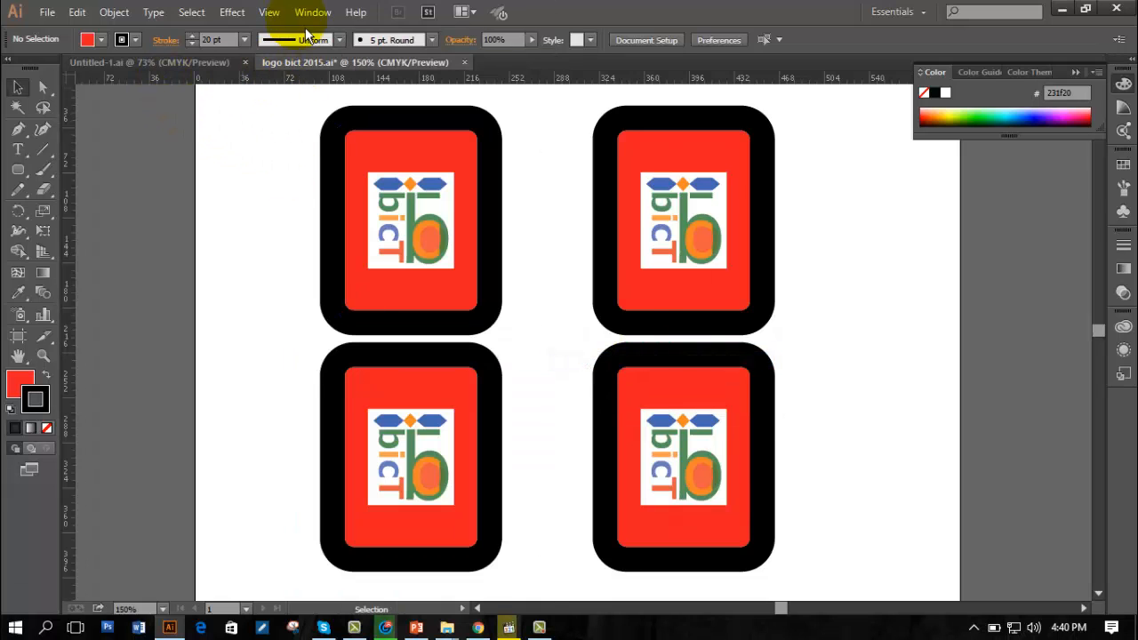
click(272, 12)
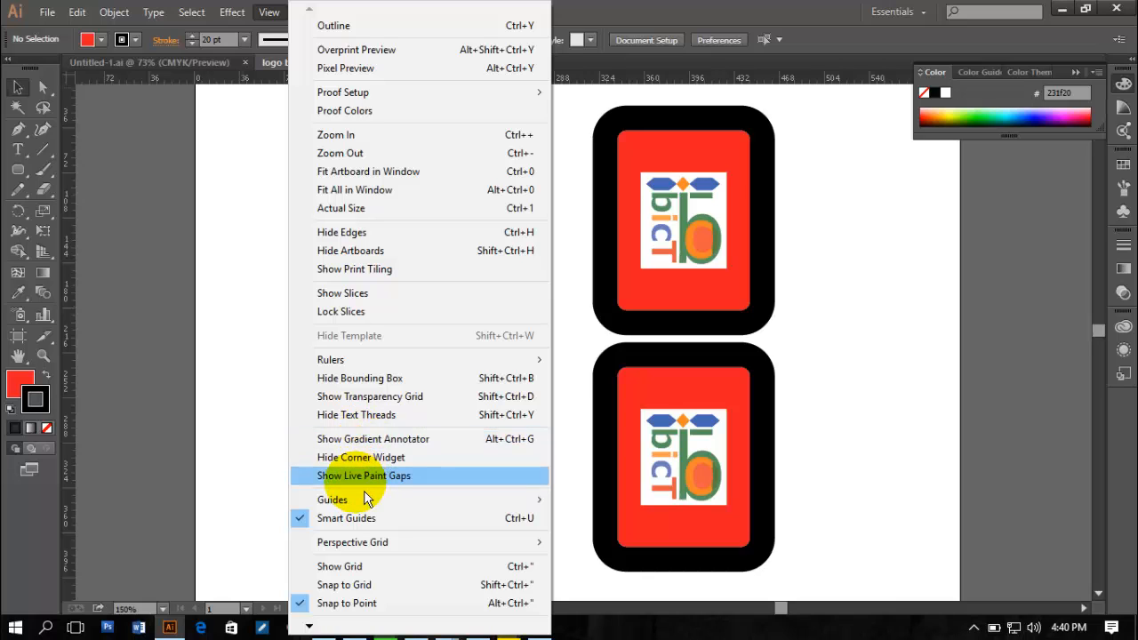
mouse_move(364, 500)
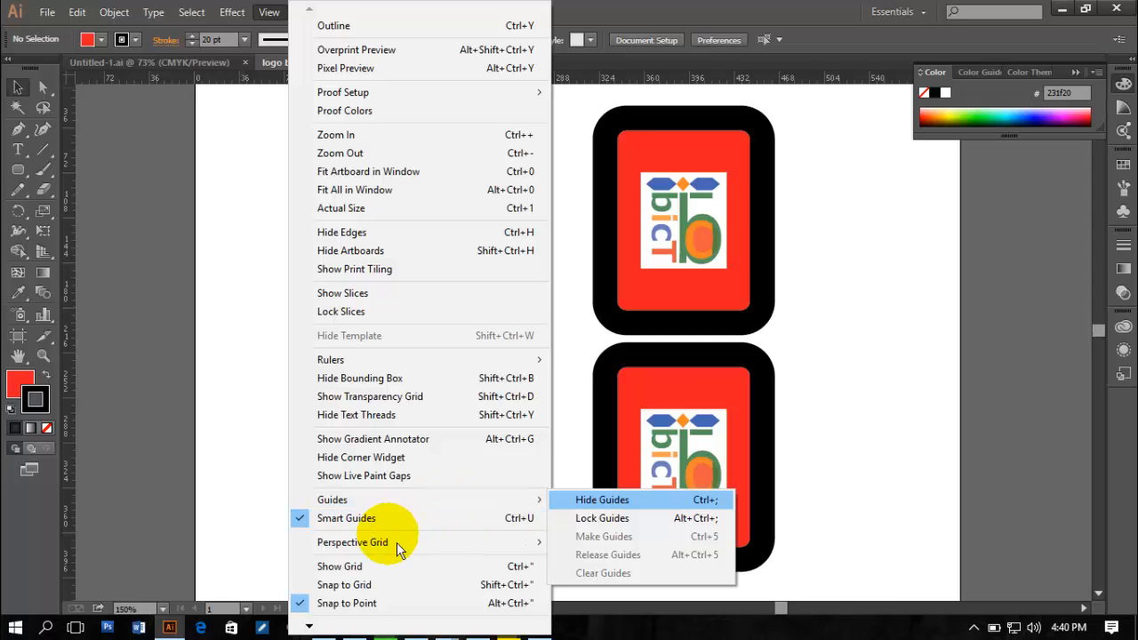
click(383, 569)
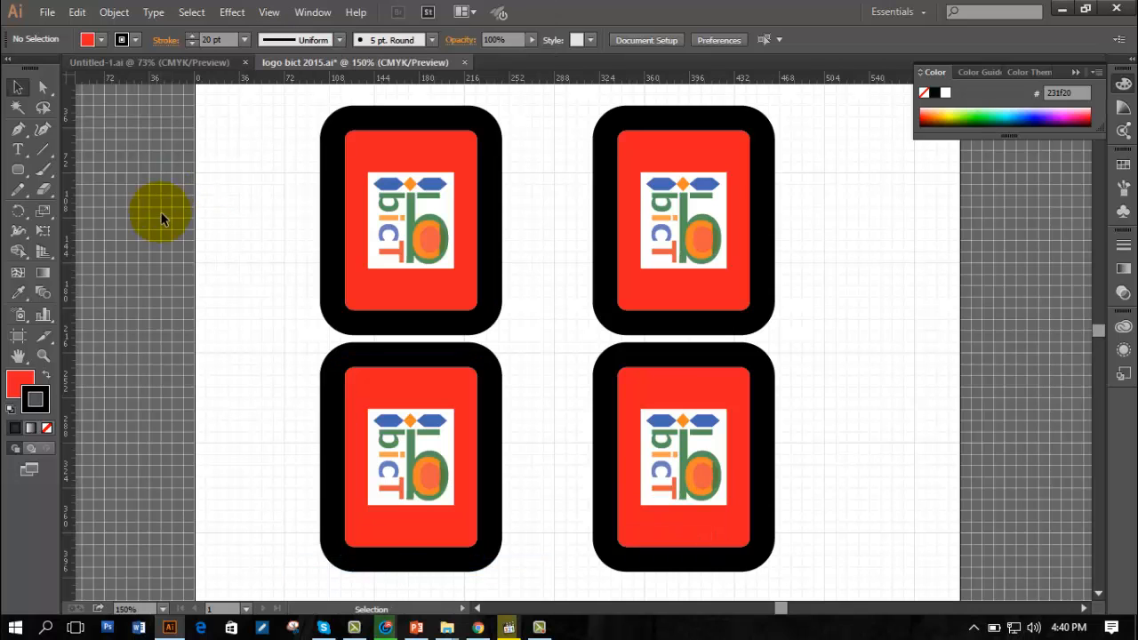
Turn Smart Guides off and back on.
click(269, 11)
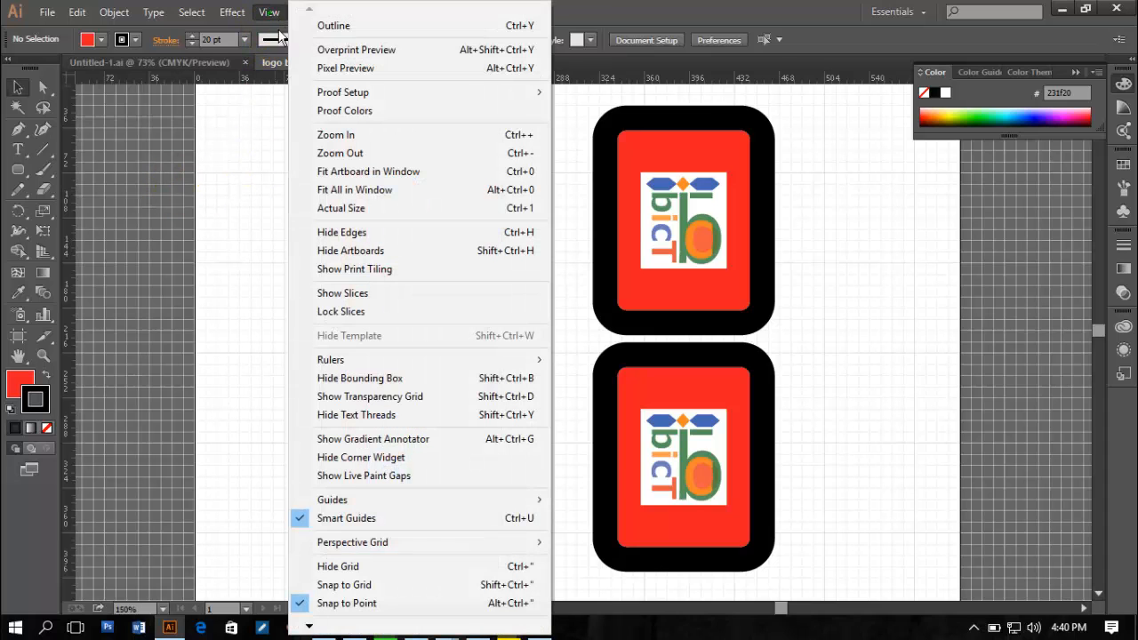
click(365, 519)
click(268, 12)
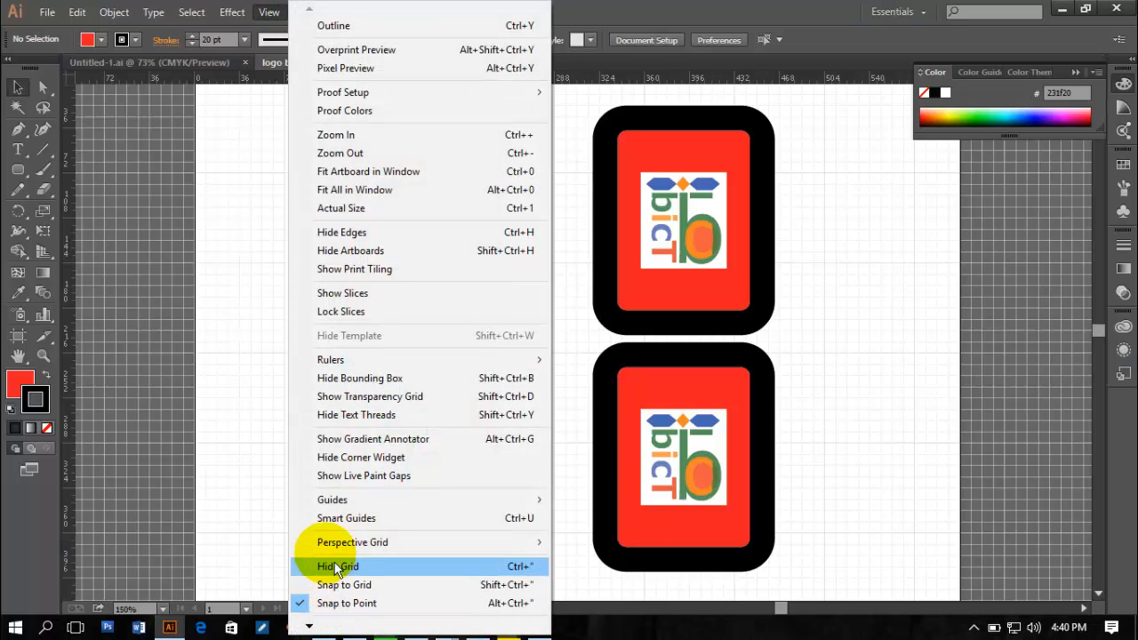
click(347, 520)
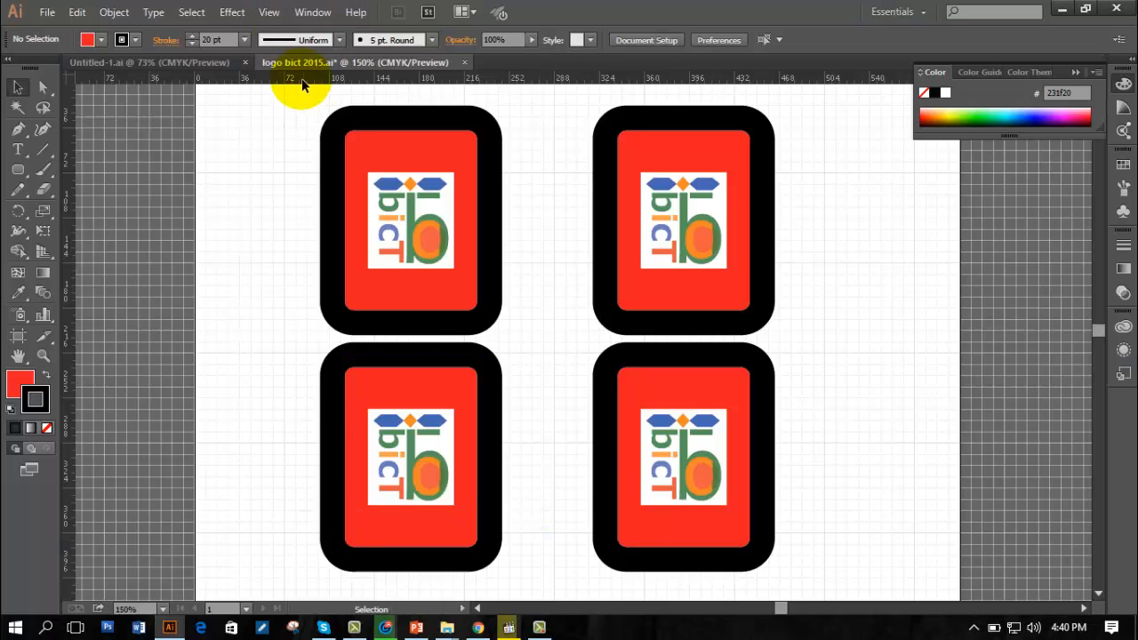
Hide the layout grid and the rulers.
click(268, 12)
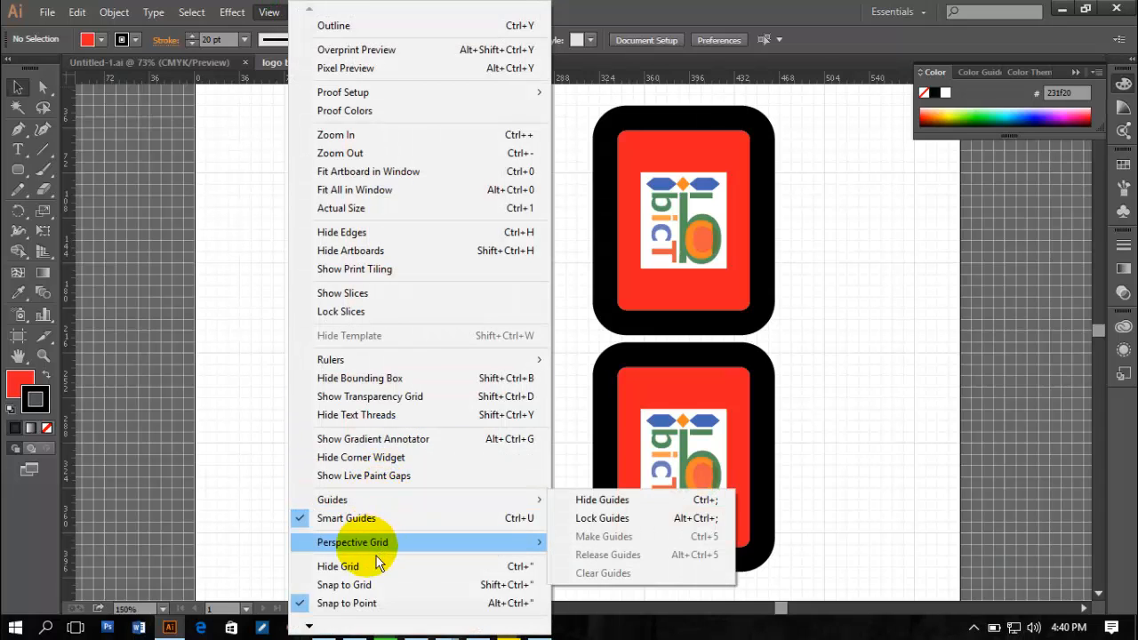
click(347, 569)
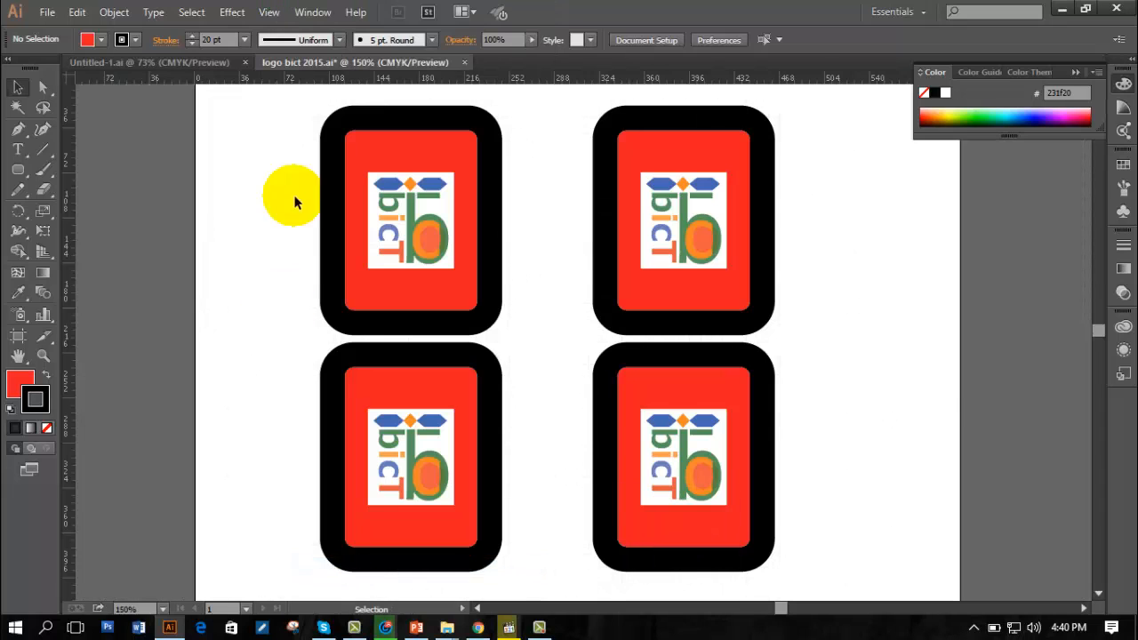
click(277, 14)
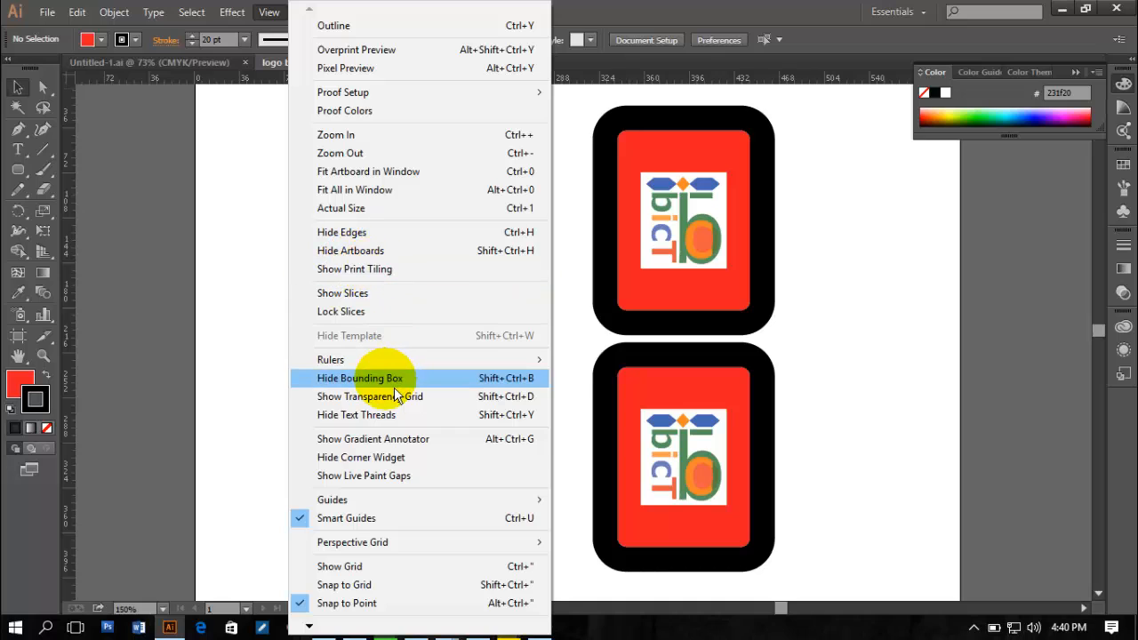
mouse_move(382, 365)
click(595, 364)
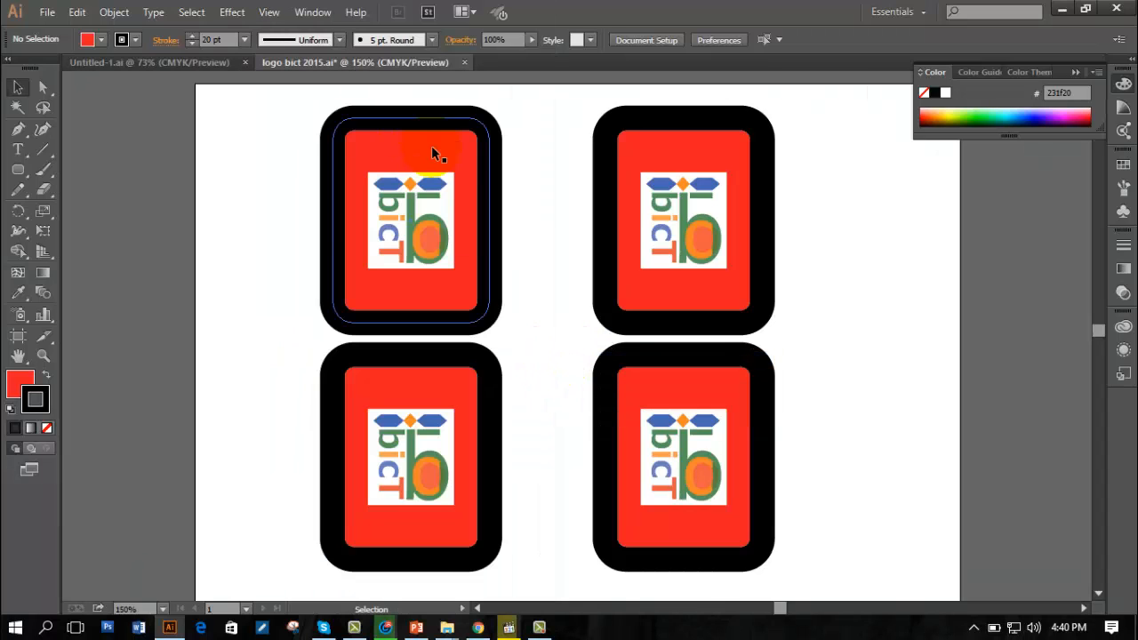
Open the Layers panel and place it just below the Color panel.
click(312, 13)
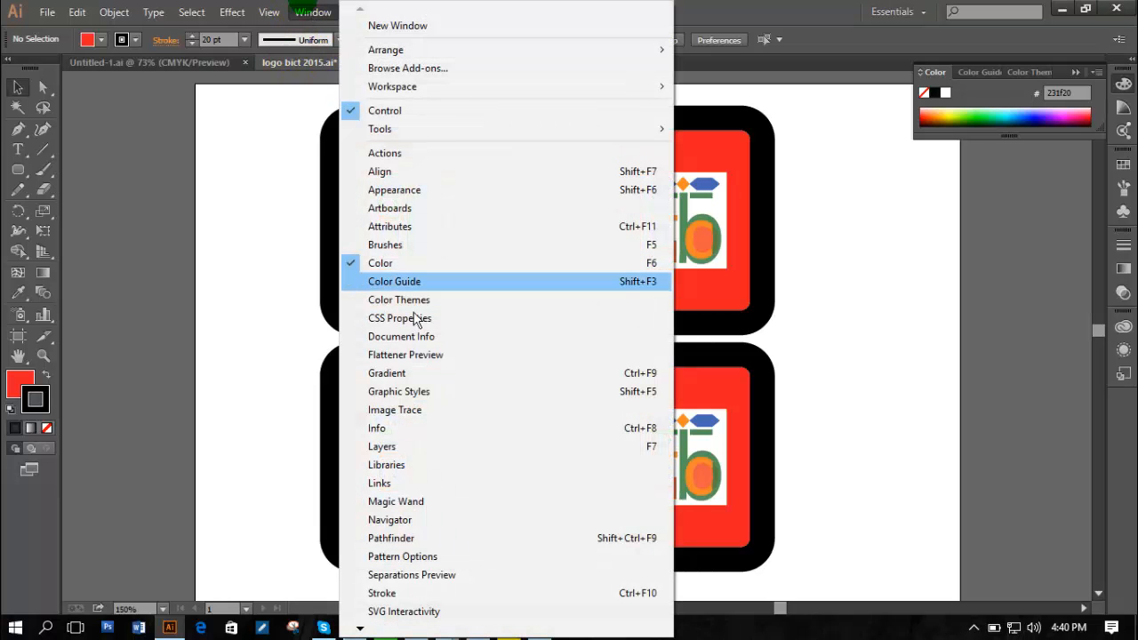
mouse_move(412, 148)
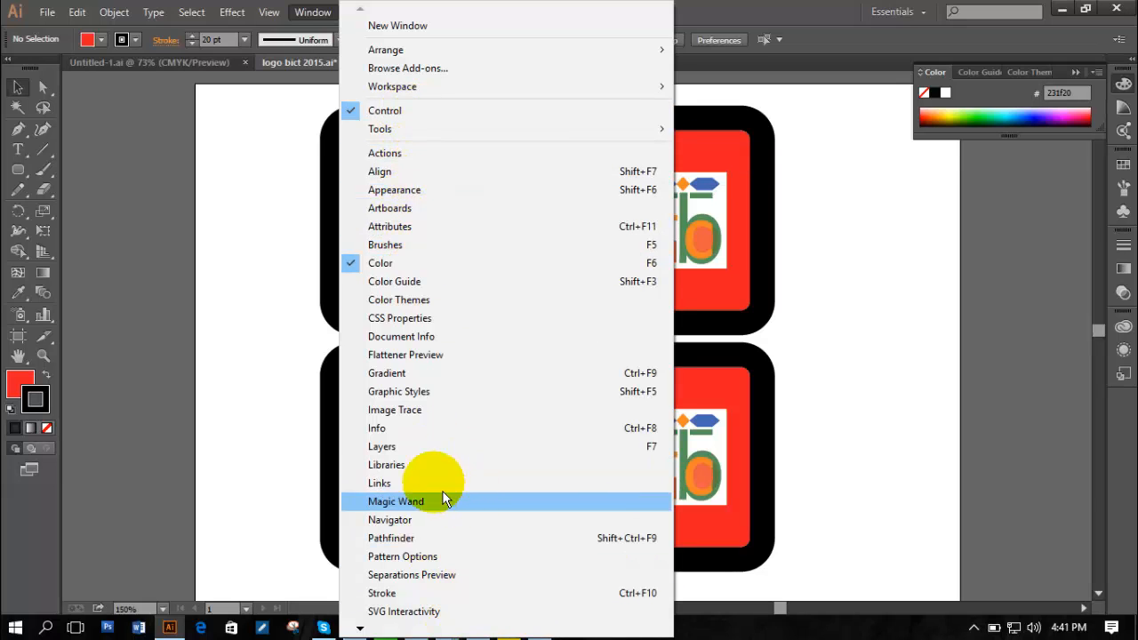
click(394, 446)
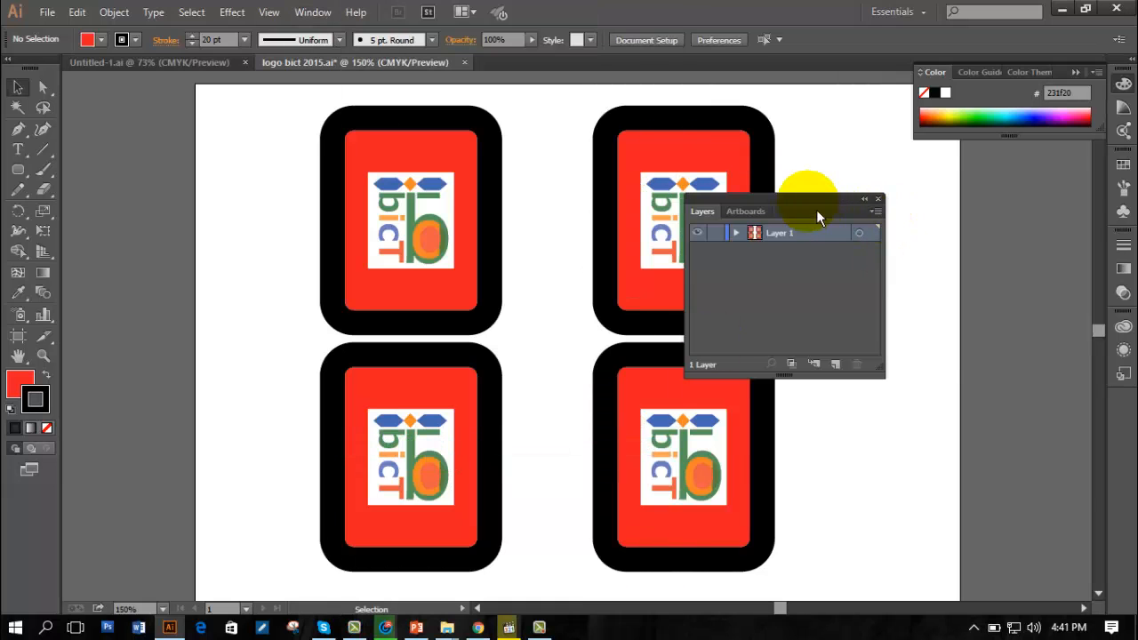
drag(811, 195, 1020, 161)
Hide Layer 1 and make it visible again.
click(900, 194)
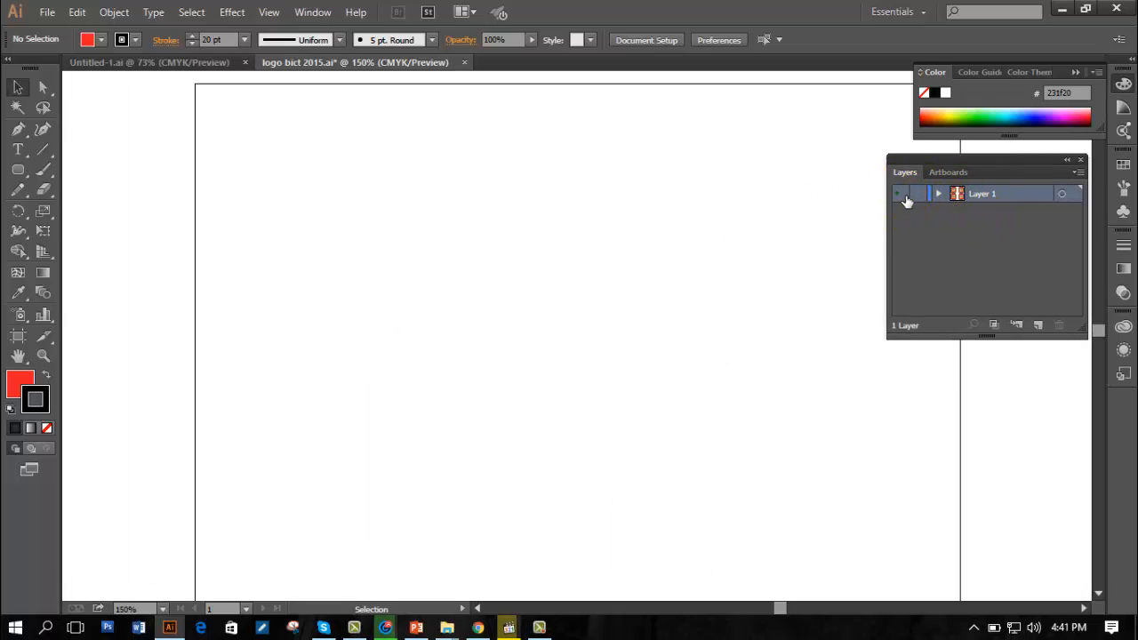
click(902, 194)
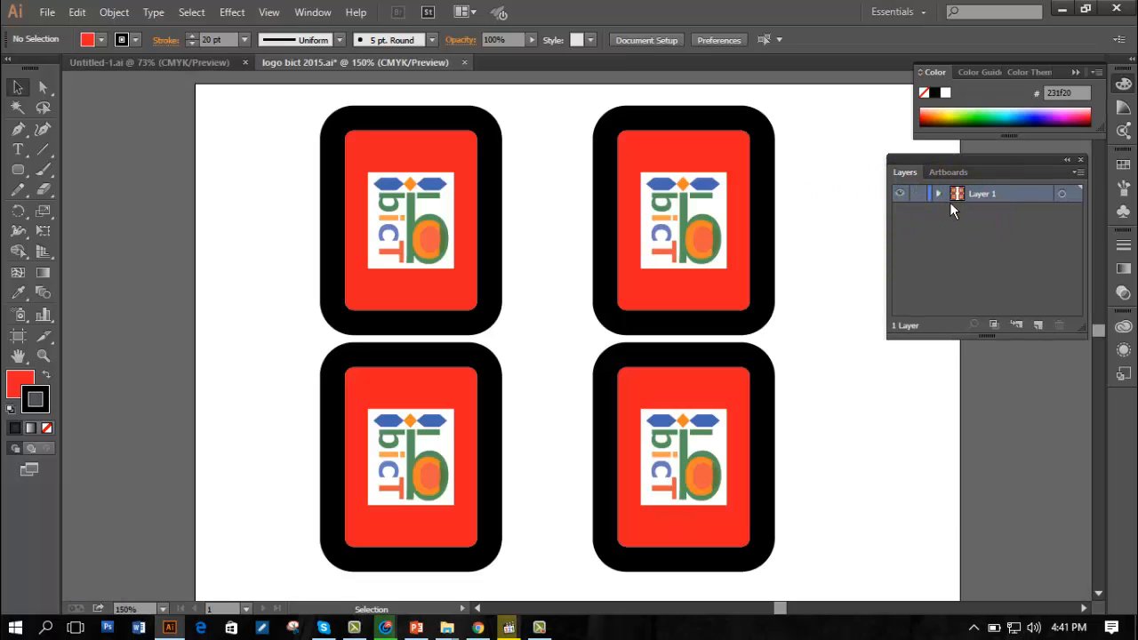
Examine the contents of Layer 1 and its topmost group, collapse both and close the Layers panel.
click(938, 192)
click(977, 218)
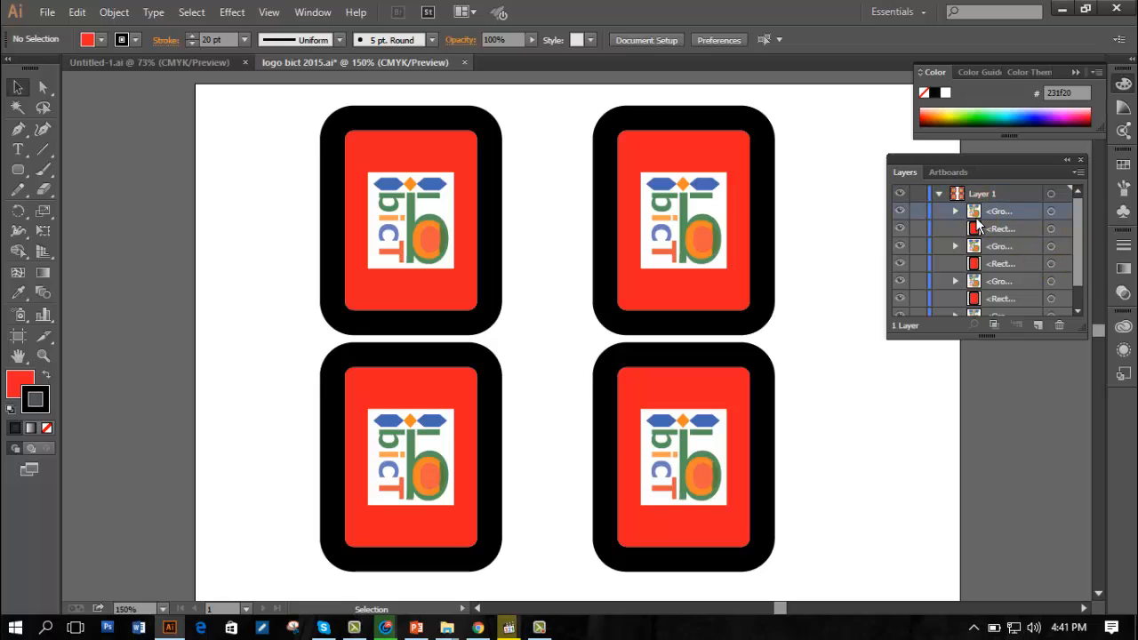
click(955, 211)
click(957, 211)
click(940, 195)
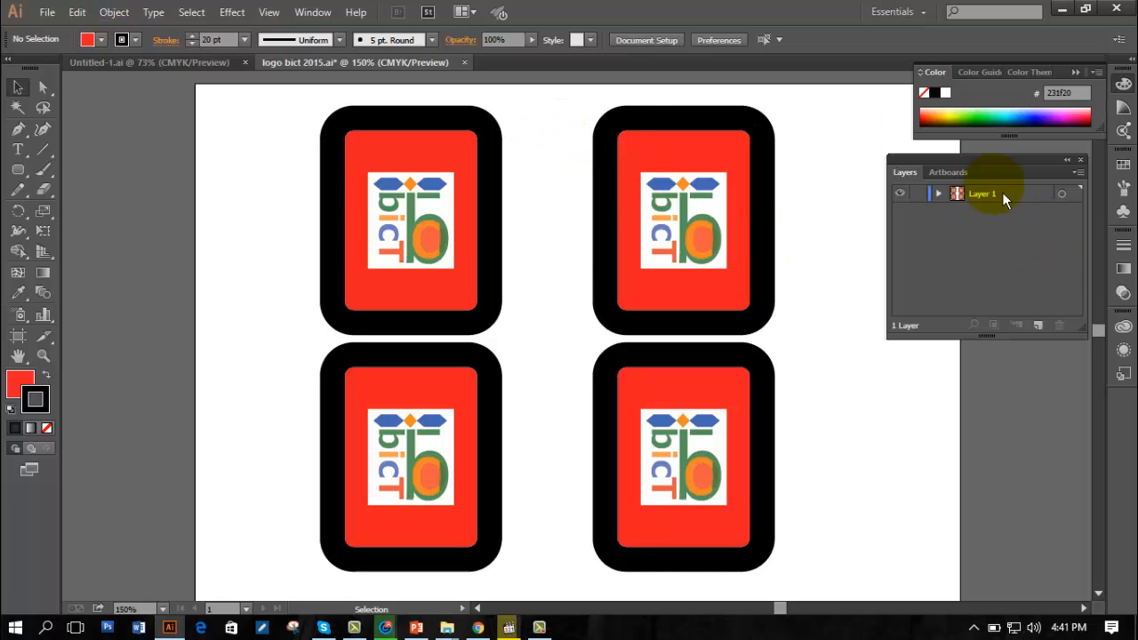
click(1067, 160)
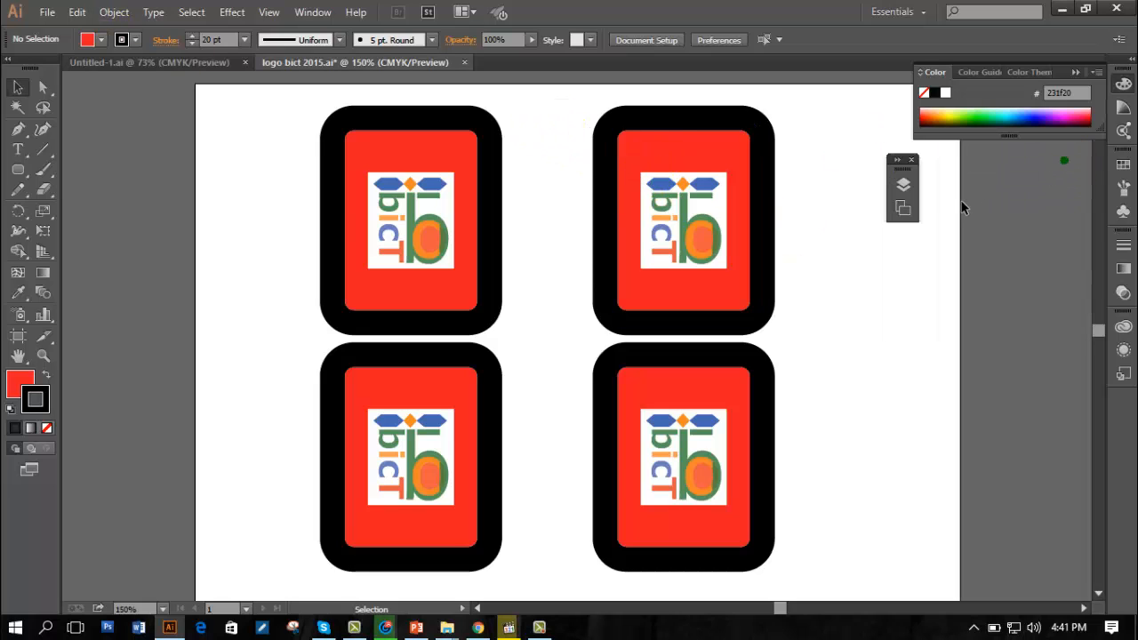
click(912, 159)
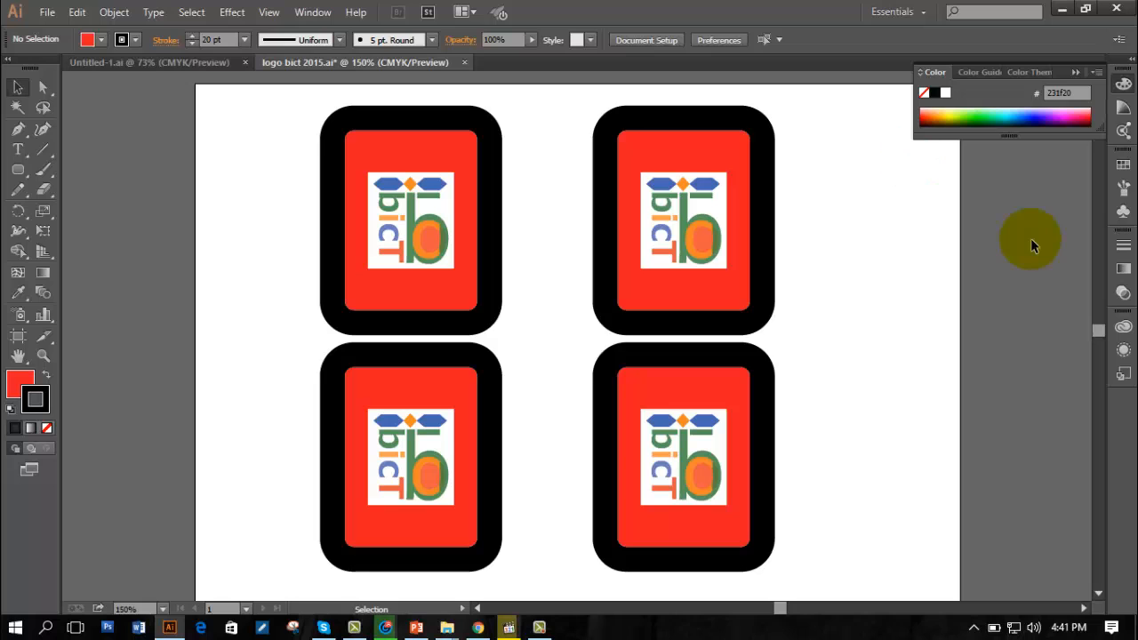